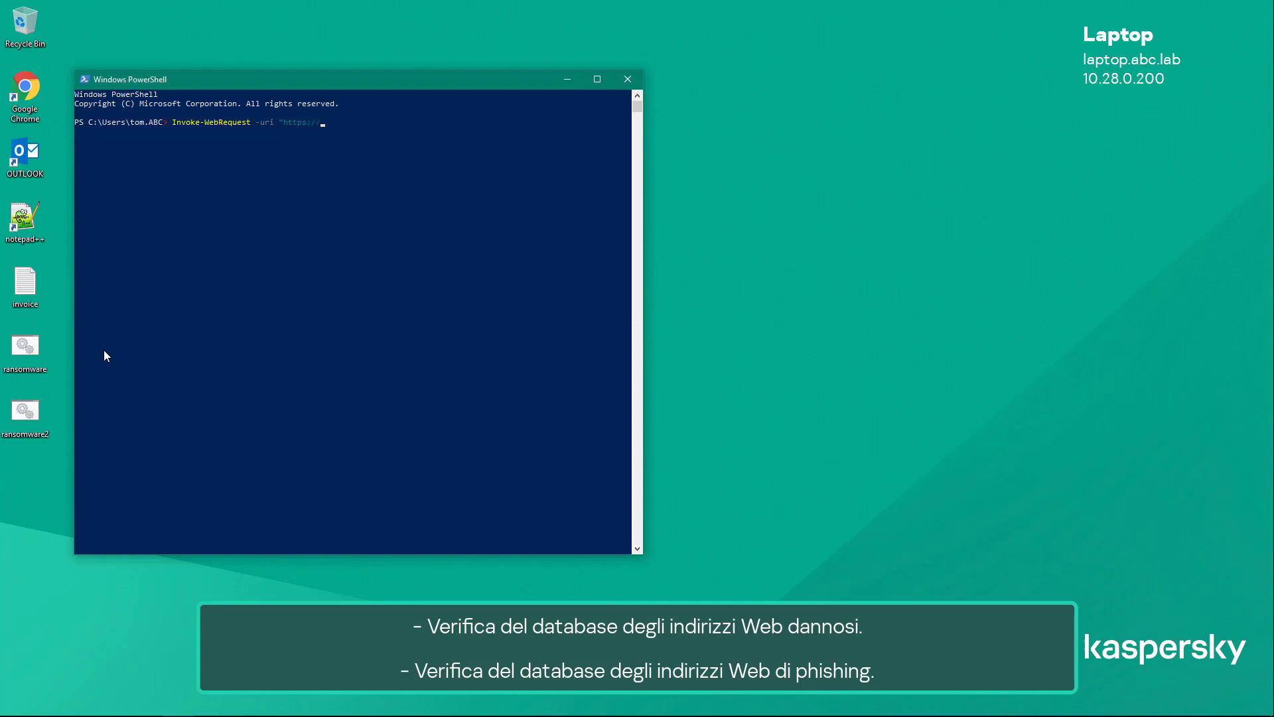
pyautogui.write('secure.e')
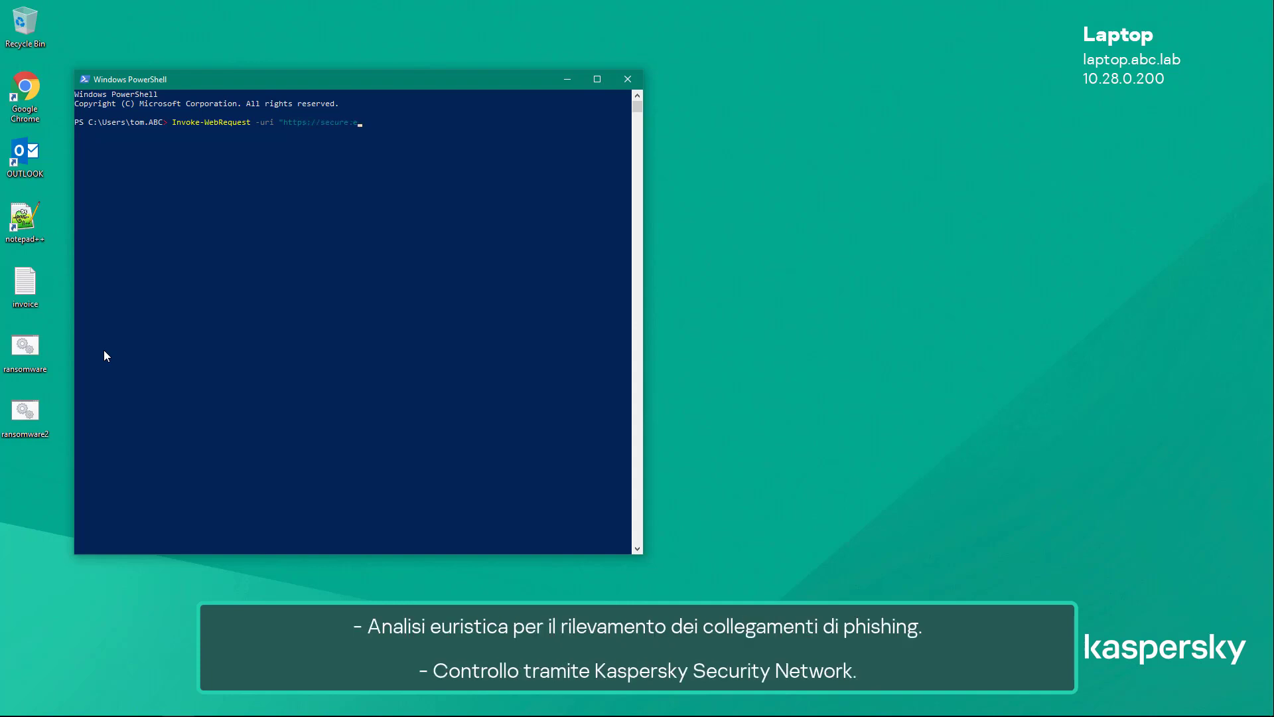
pyautogui.write('icar.org/eicar_com.')
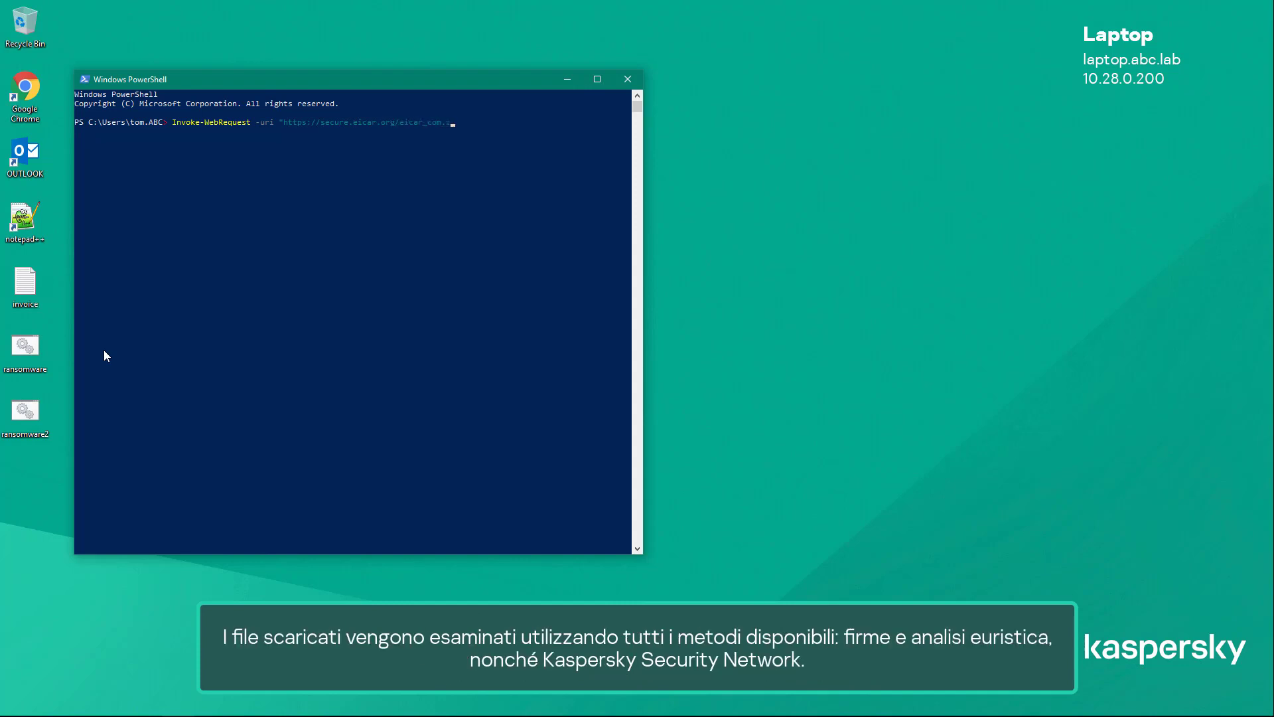
pyautogui.write('zip" -OutFile "C:\\temp\\eicar_co')
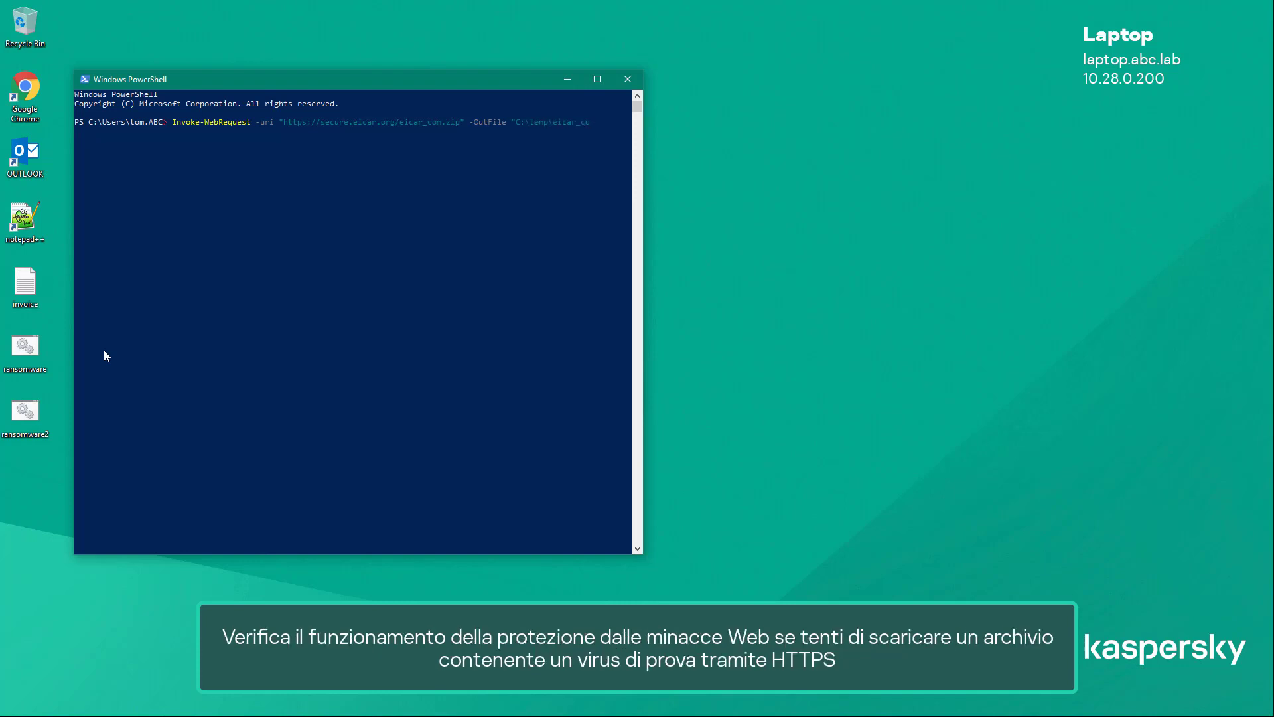
pyautogui.write('m.zip')
pyautogui.press('Return')
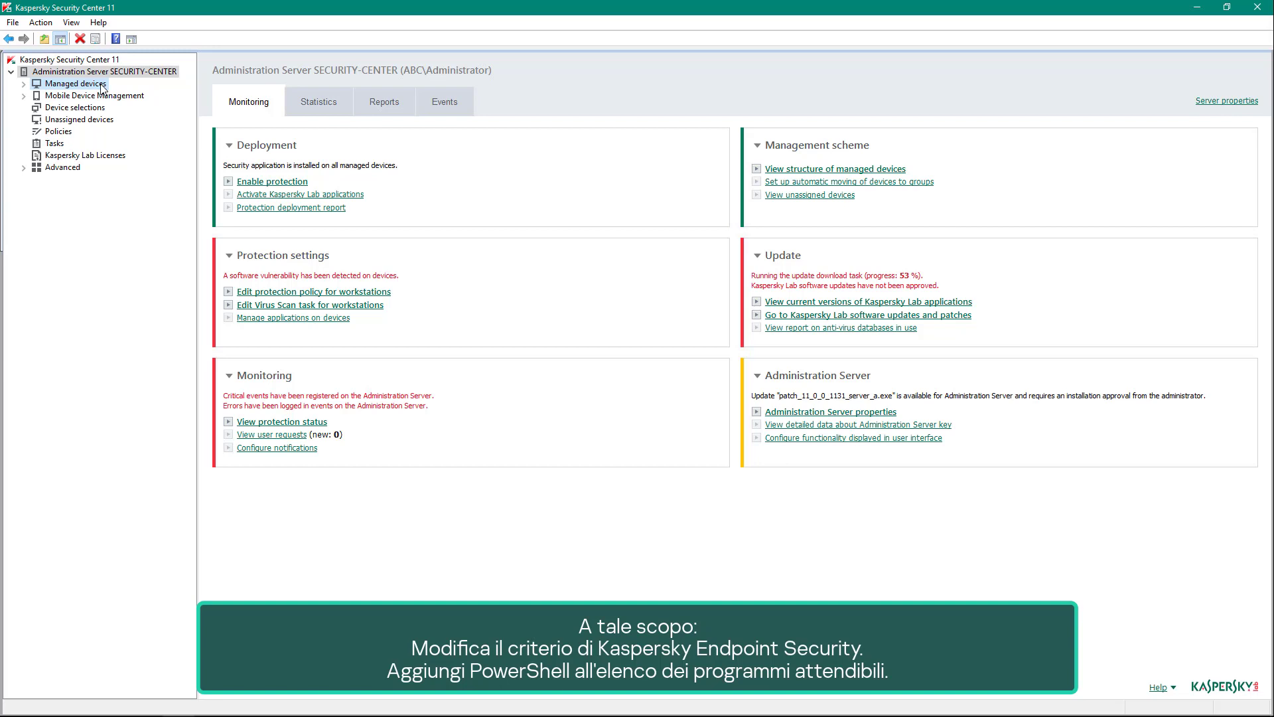
# - In Kaspersky Security Center, open the trusted applications list in the managed devices' Kaspersky Endpoint Security for Windows policy exclusions
pyautogui.click(75, 83)
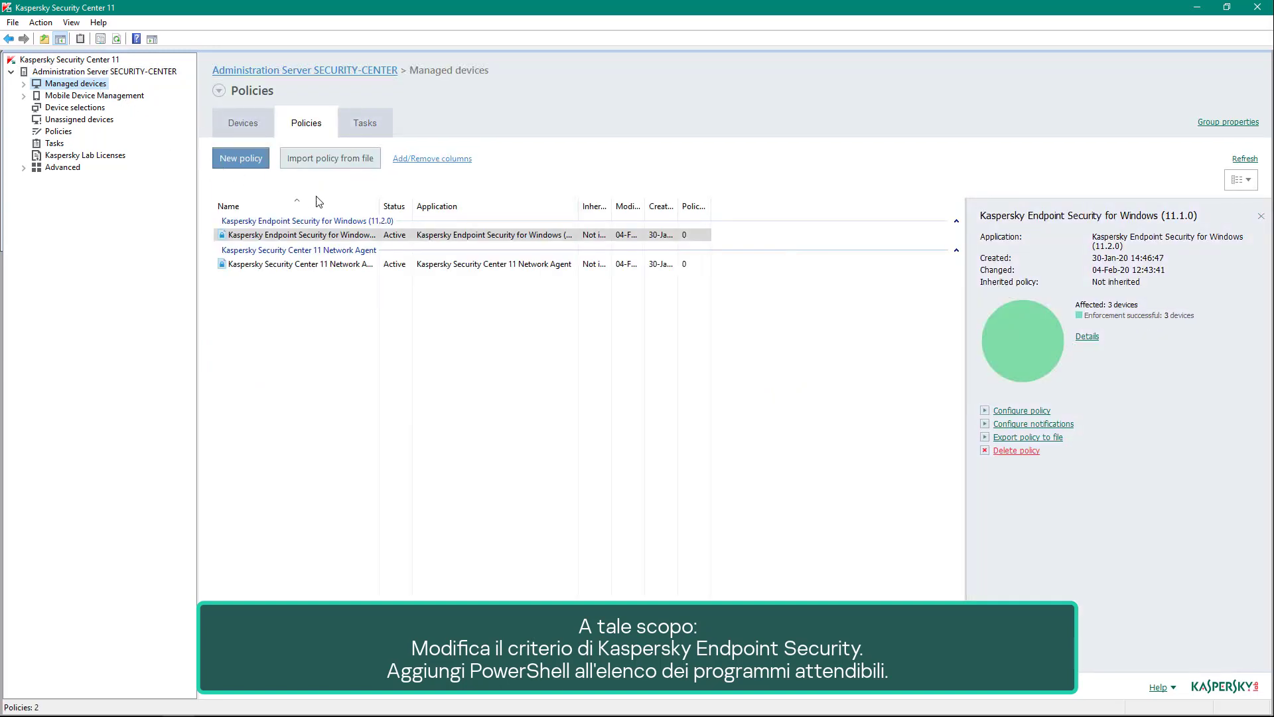
pyautogui.click(339, 236)
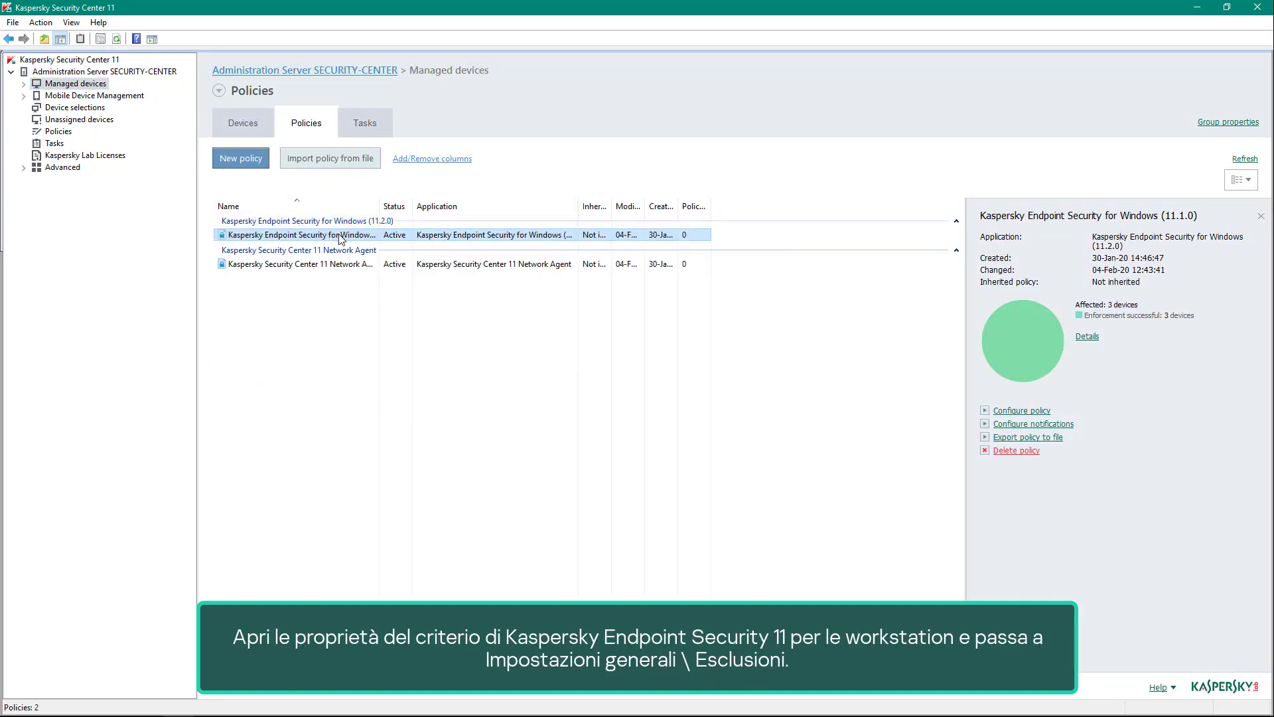
pyautogui.doubleClick(339, 236)
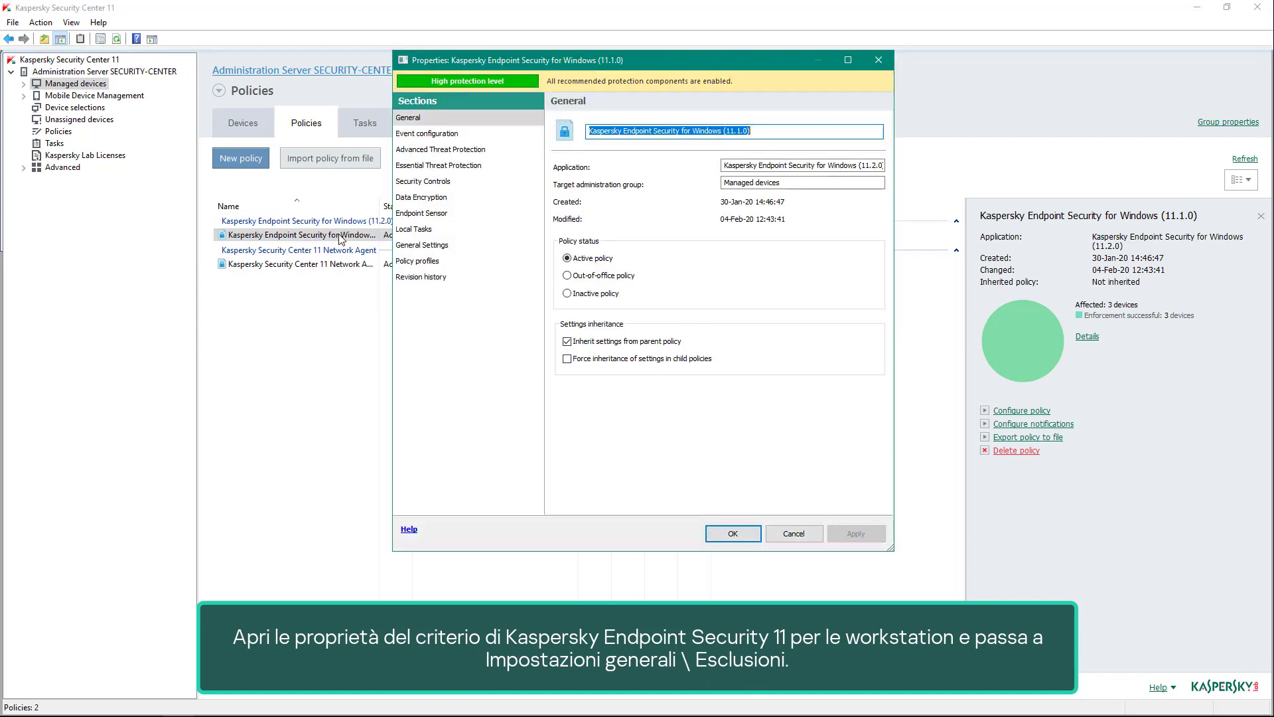
pyautogui.click(411, 247)
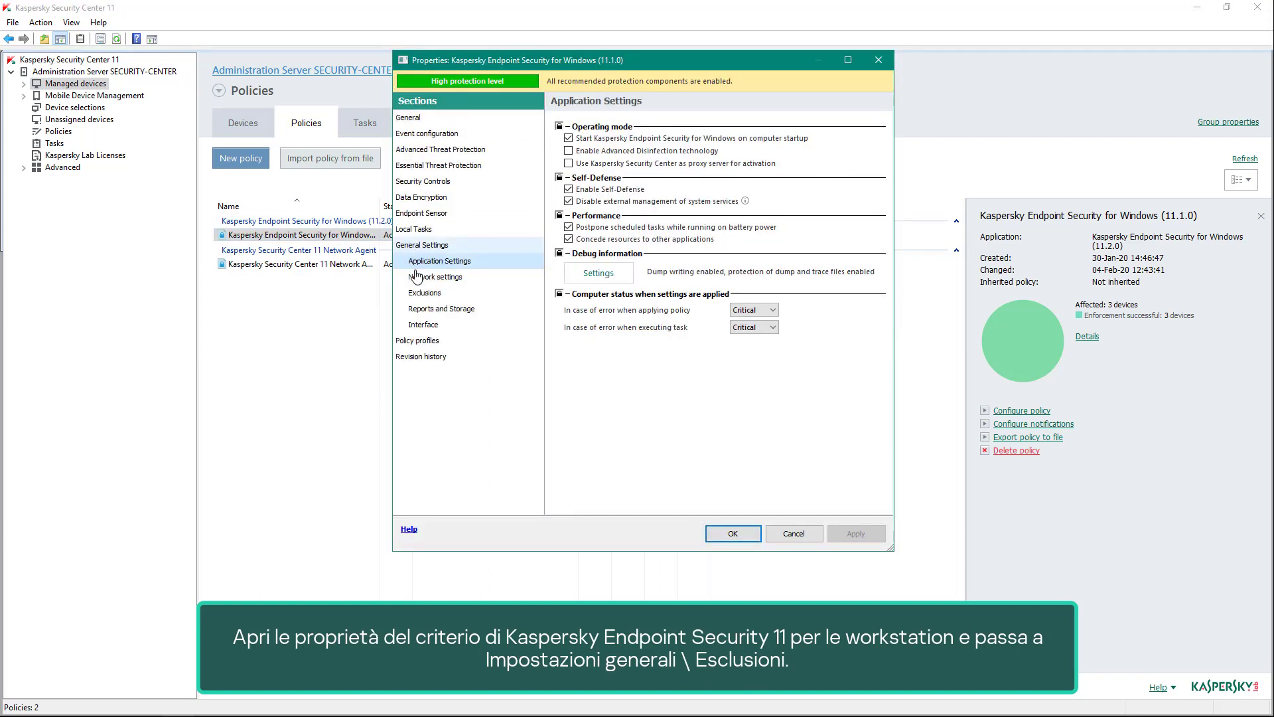
pyautogui.click(425, 295)
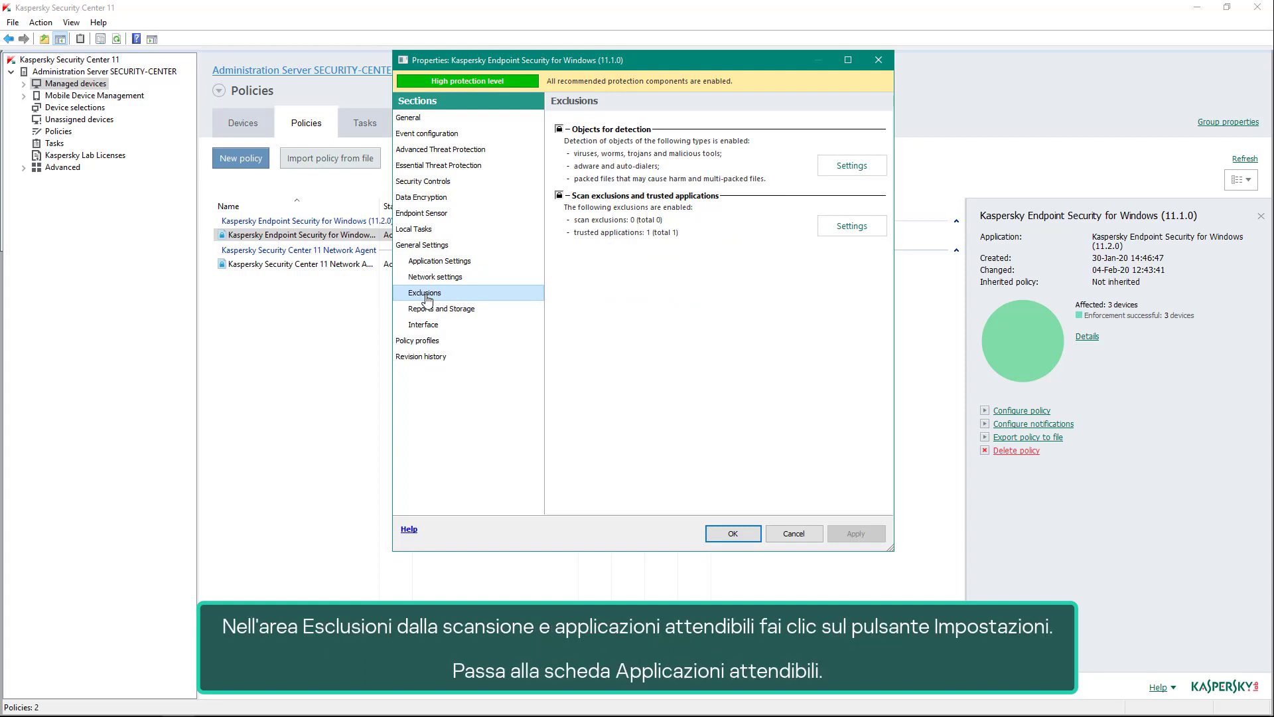
pyautogui.click(868, 228)
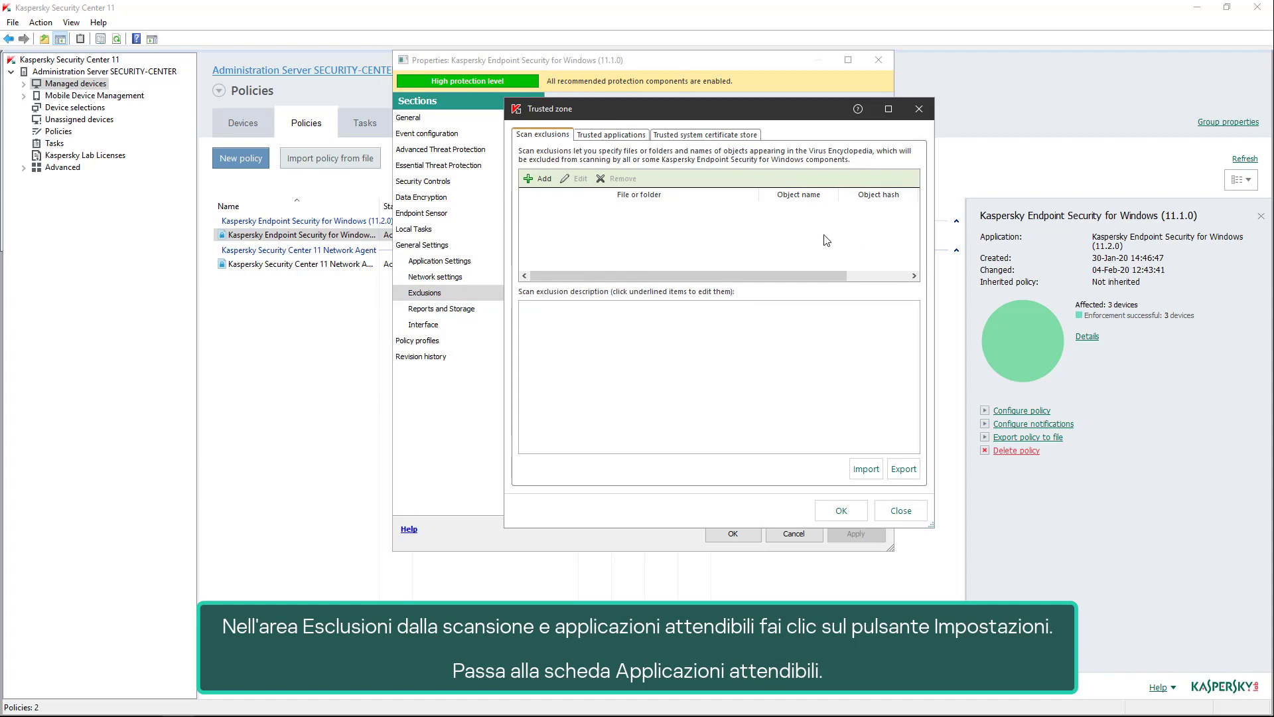
pyautogui.click(625, 137)
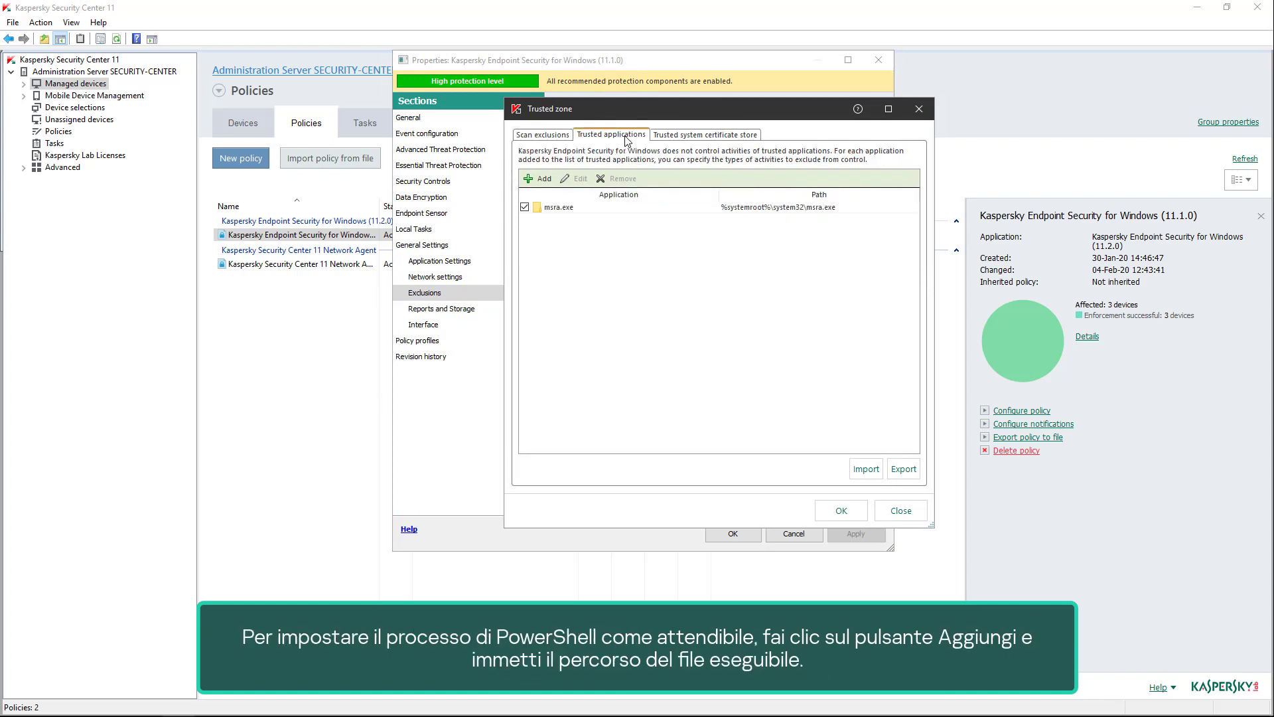
# - Start a new trusted application entry with the path %systemroot%\system32\WindowsPowershell\v1.0\powershell.exe
pyautogui.click(543, 179)
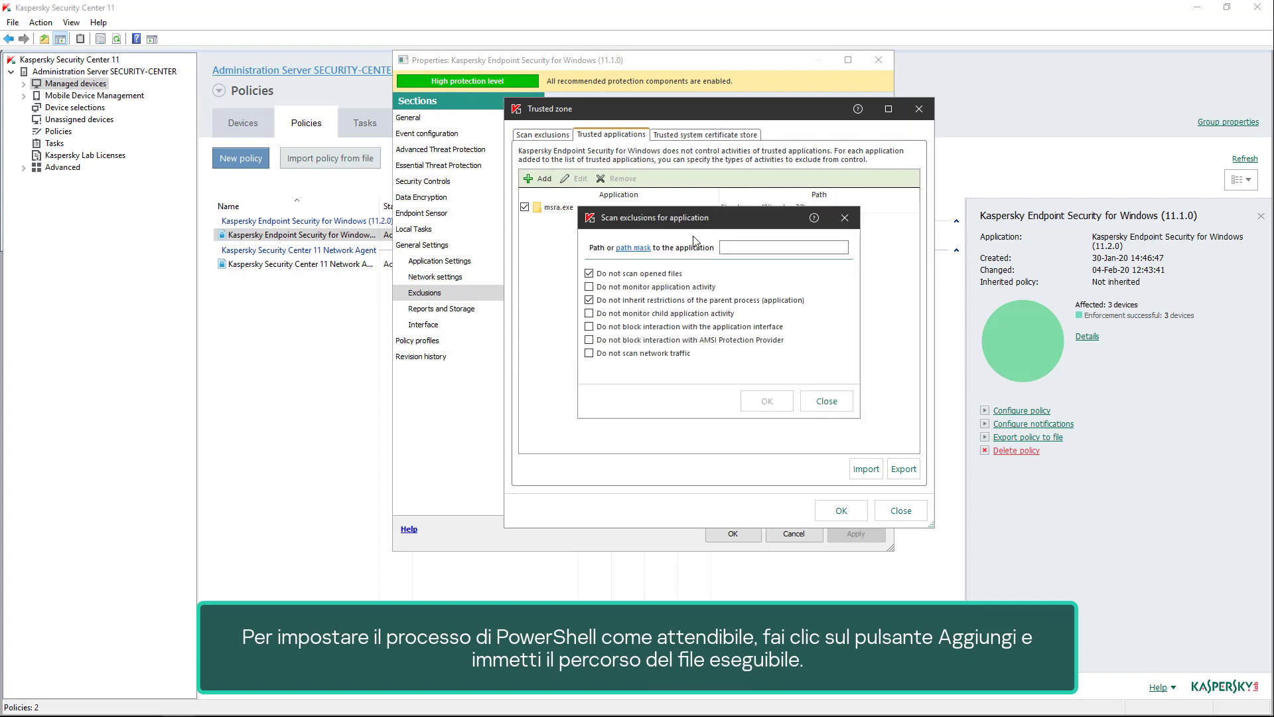
pyautogui.click(722, 248)
pyautogui.write('%syste')
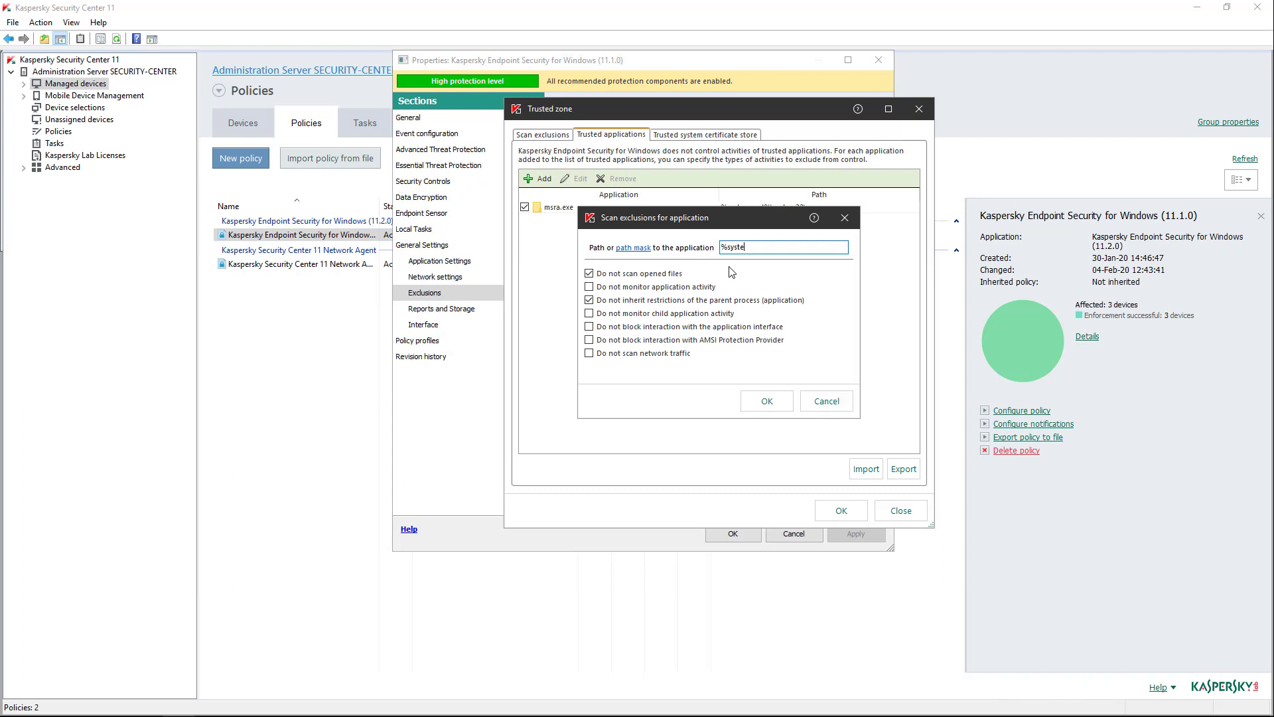
pyautogui.write('mroot%\\system32\\WindowsPower')
pyautogui.write('shell\\v1.0\\')
pyautogui.write('powershell.exe')
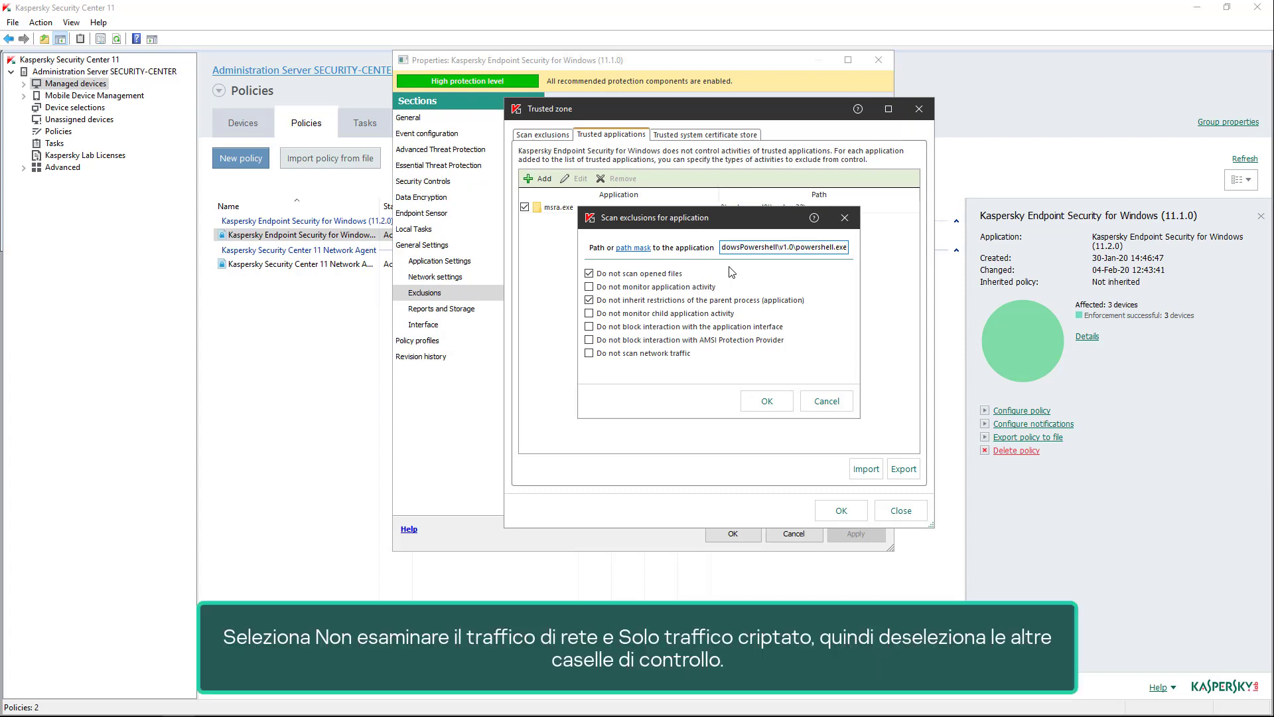
# - Keep only "Do not scan network traffic" enabled for powershell.exe, restrict it to encrypted traffic only, and accept the entry
pyautogui.click(664, 274)
pyautogui.click(658, 300)
pyautogui.click(654, 354)
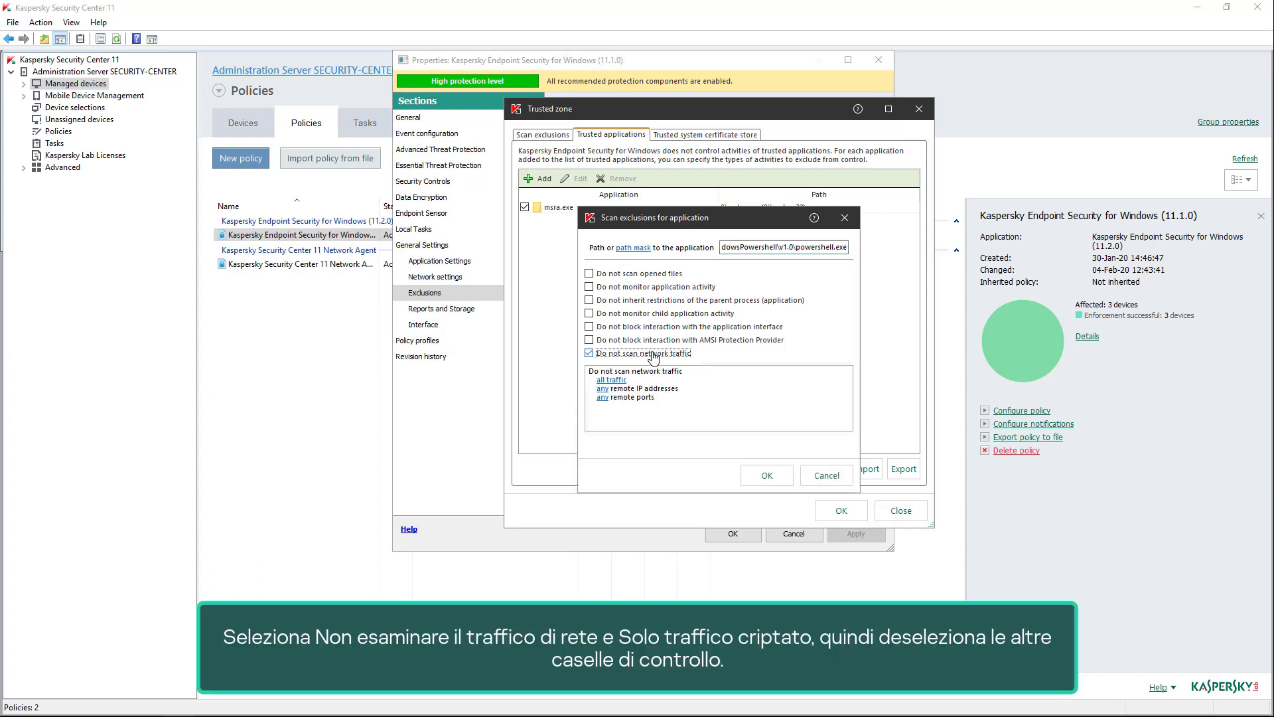
pyautogui.click(612, 380)
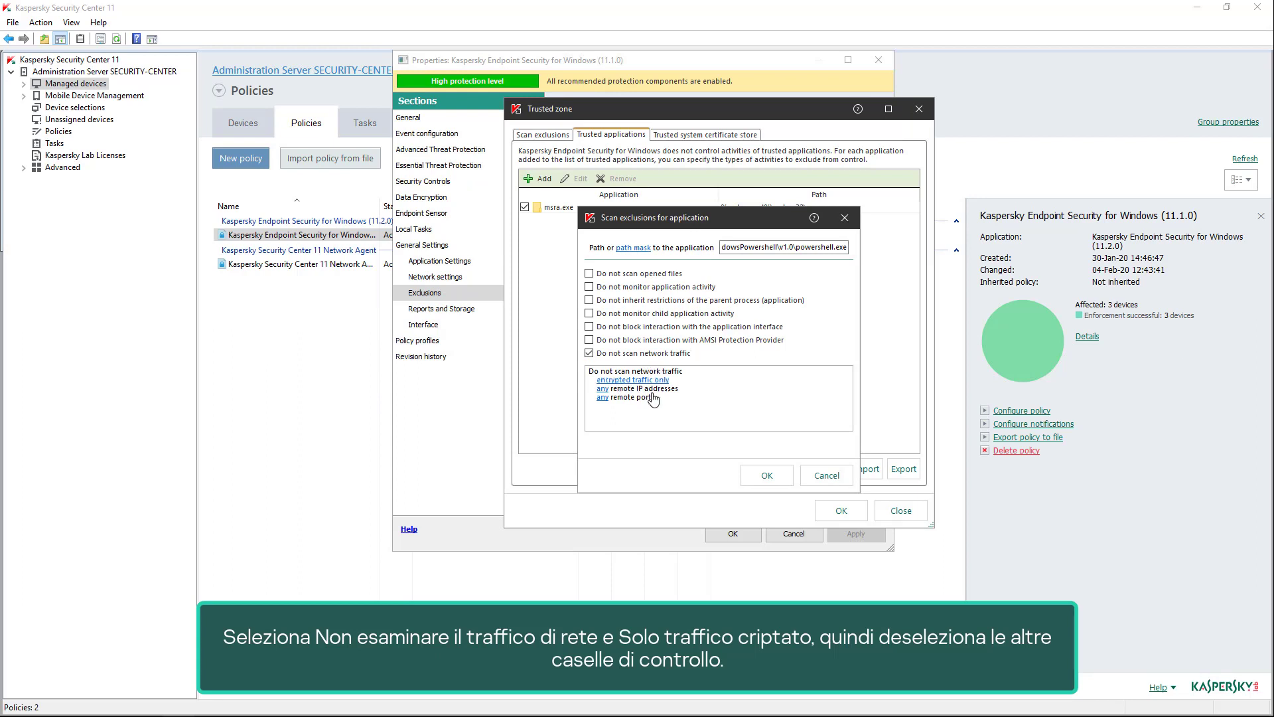
pyautogui.click(764, 475)
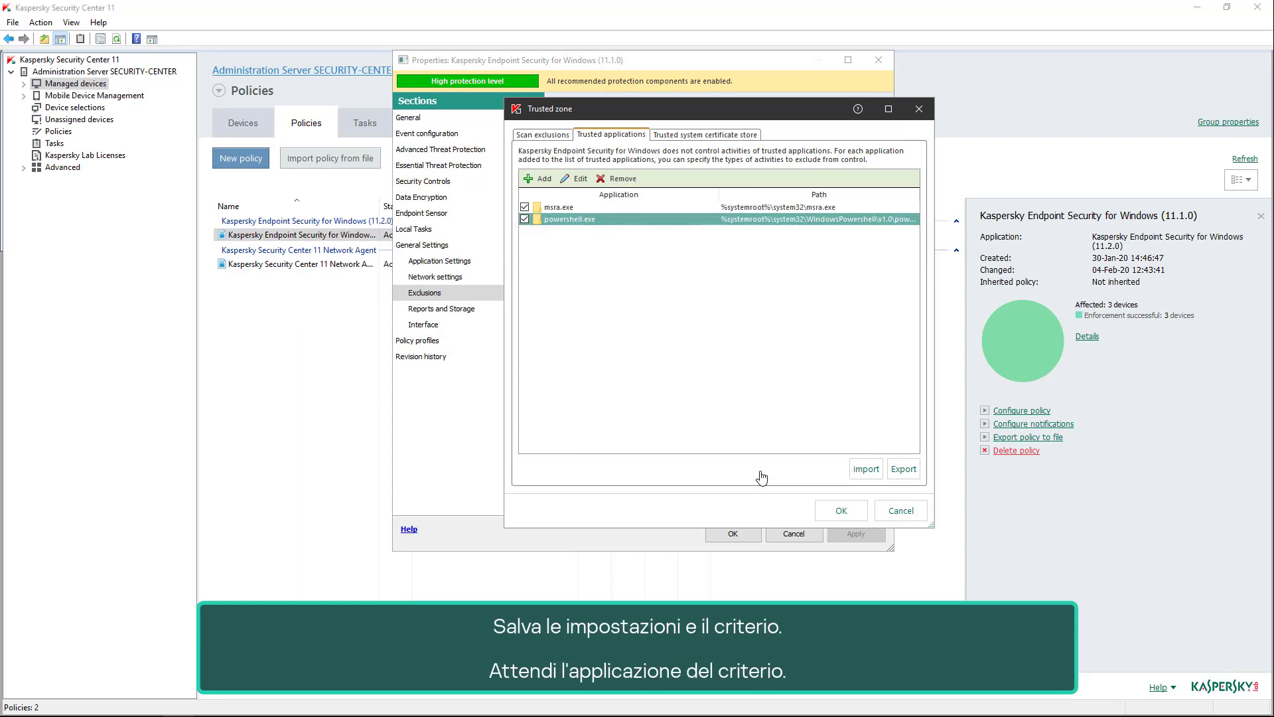
# - Save the trusted zone settings, apply the changes to the Endpoint Security policy and close its properties
pyautogui.click(838, 508)
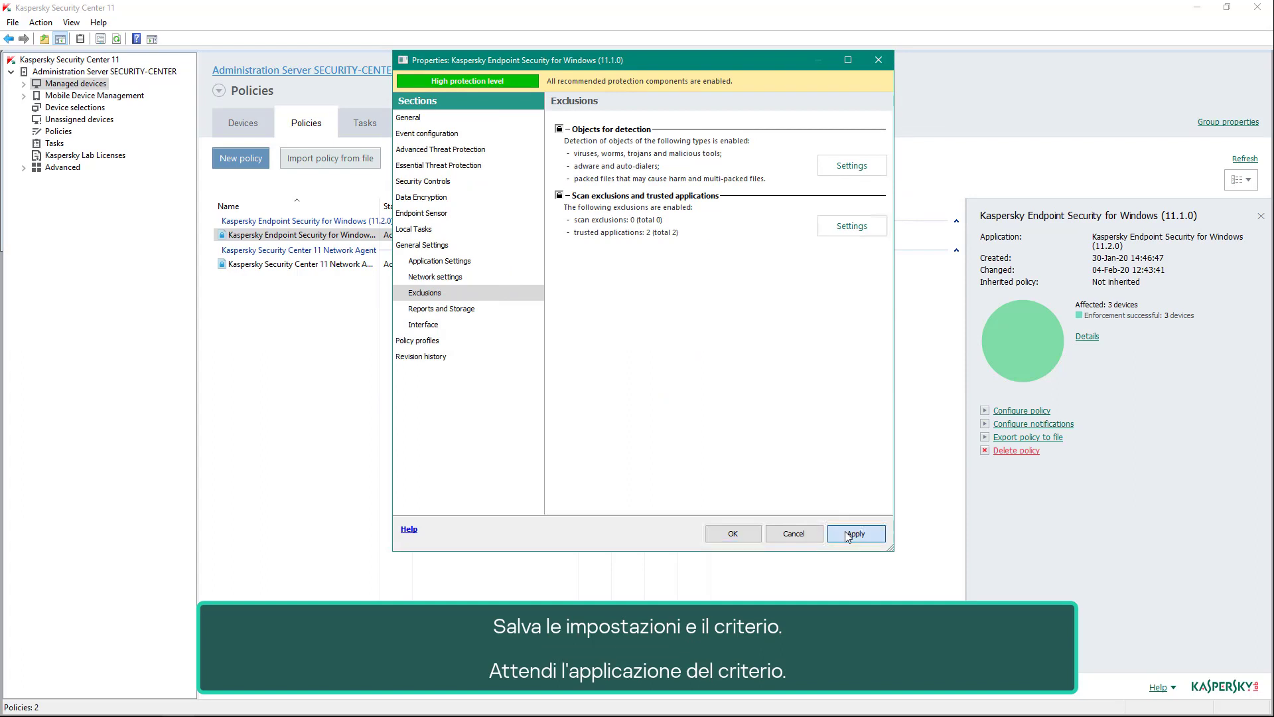
pyautogui.click(847, 536)
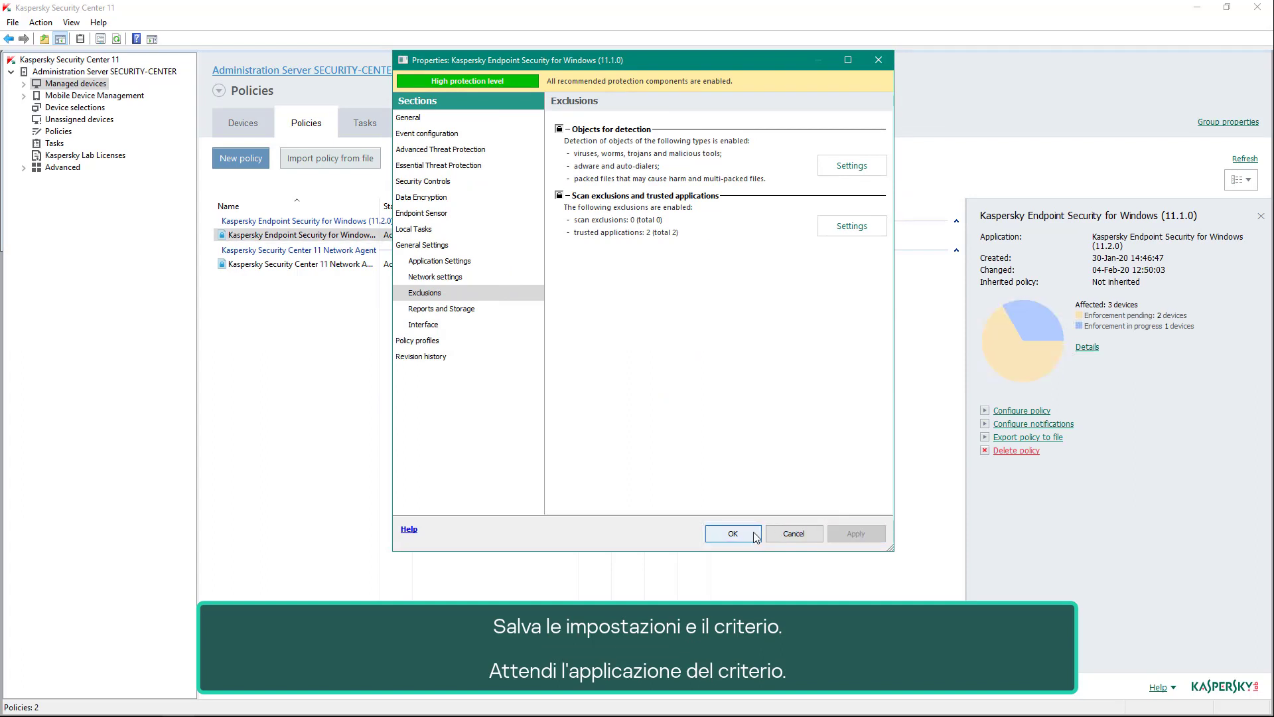
pyautogui.click(753, 535)
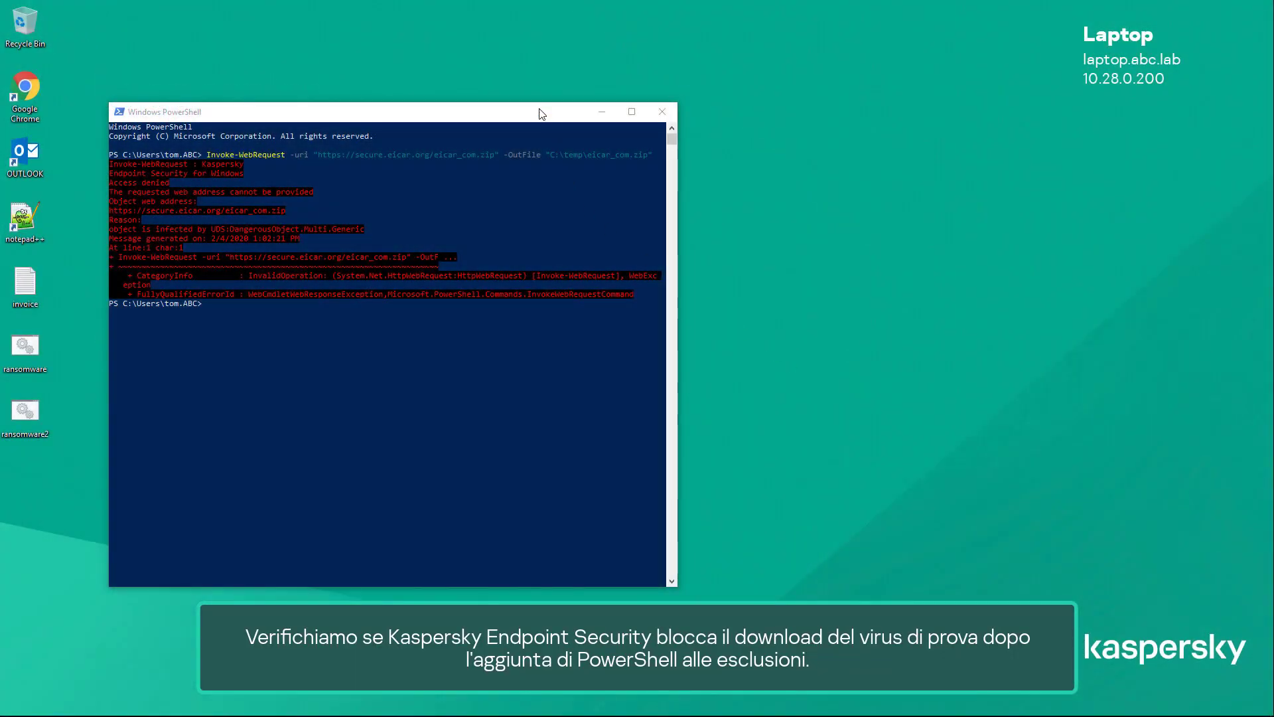
# - Switch to the Windows PowerShell window and rerun the previous eicar_com.zip download command
pyautogui.click(539, 110)
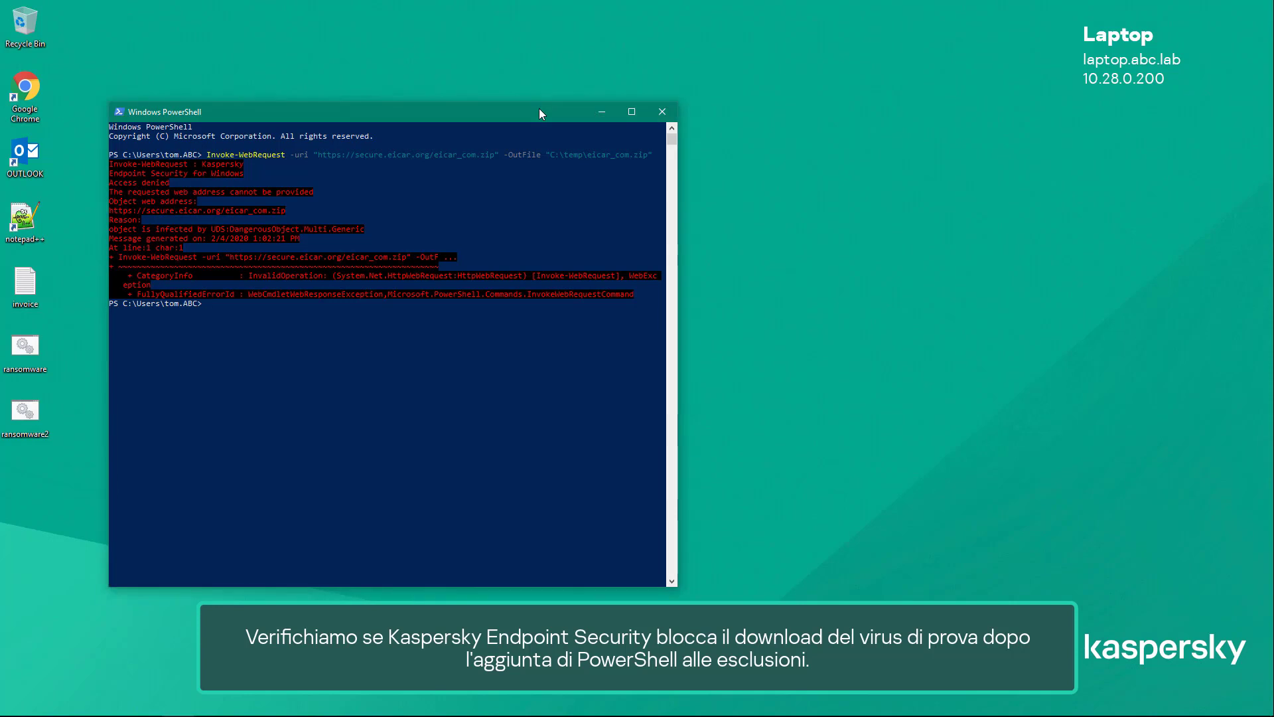
pyautogui.press('Up')
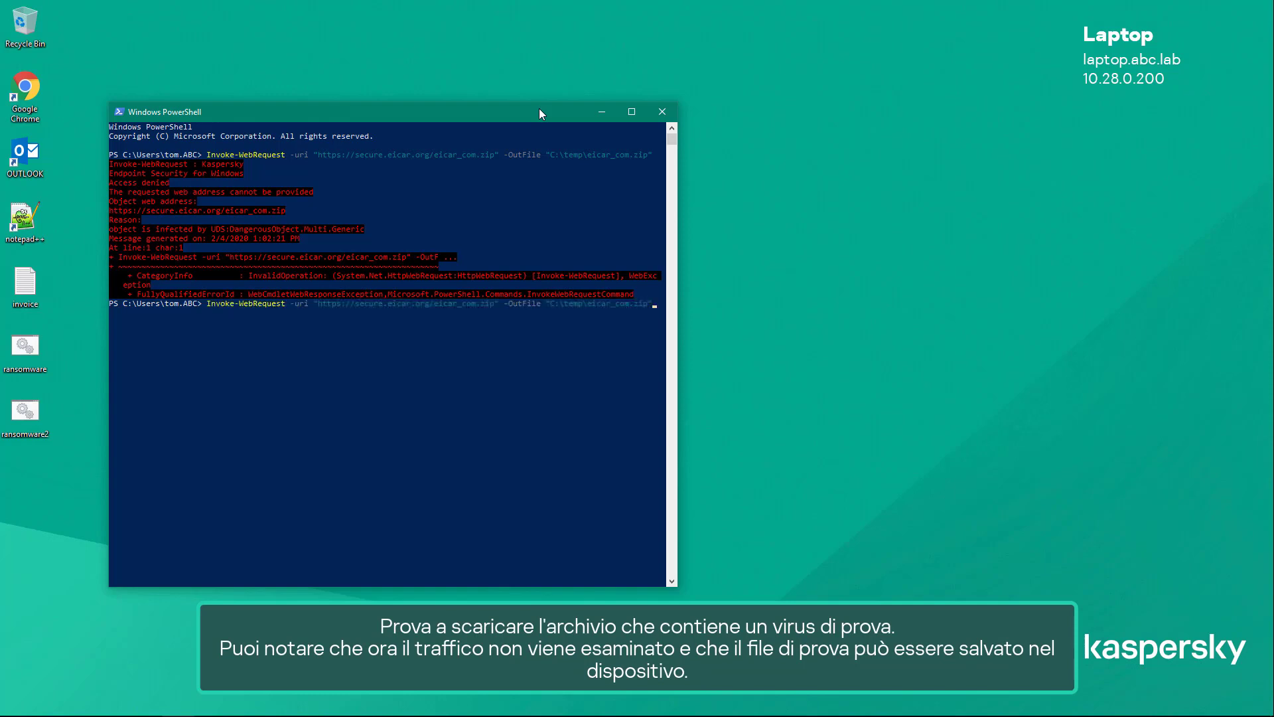
pyautogui.press('Return')
# - Open the C:\temp folder in File Explorer and check for the downloaded eicar_com archive
pyautogui.click(150, 704)
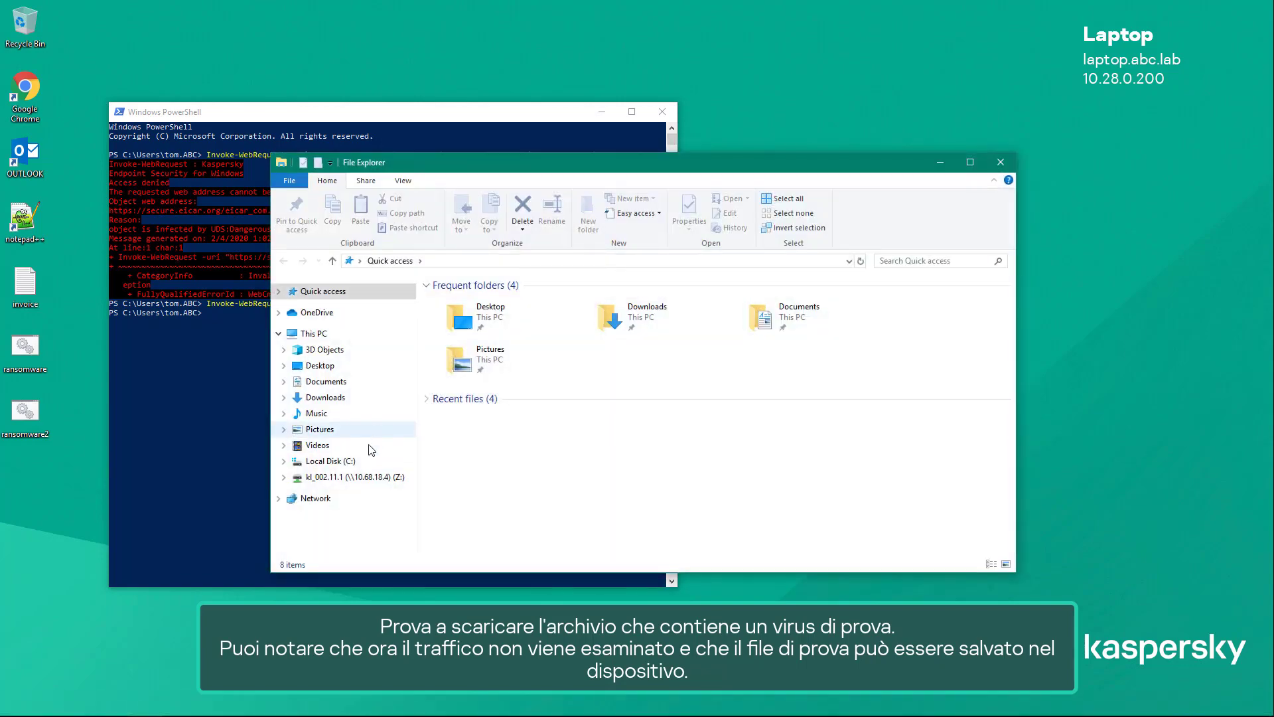
pyautogui.click(362, 461)
pyautogui.doubleClick(458, 356)
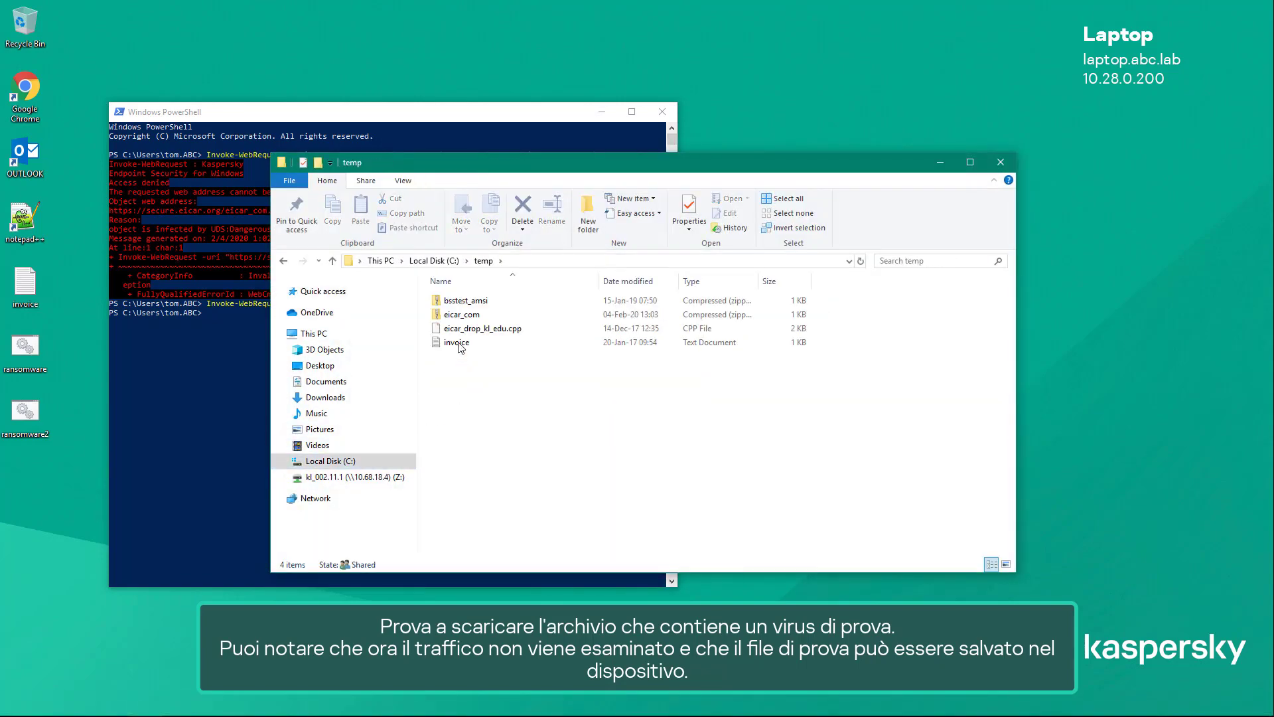
pyautogui.click(463, 315)
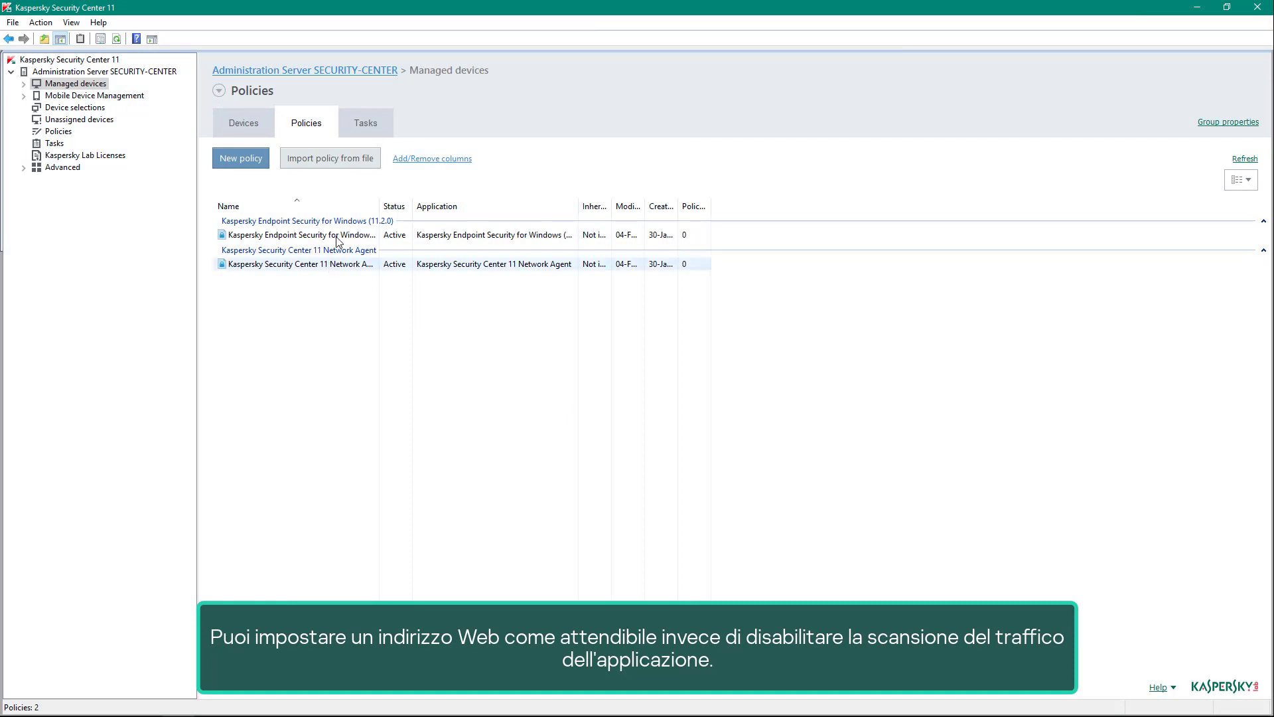
# - In Kaspersky Security Center, disable powershell.exe in the Endpoint Security policy's trusted applications list and accept the trusted zone change
pyautogui.click(339, 238)
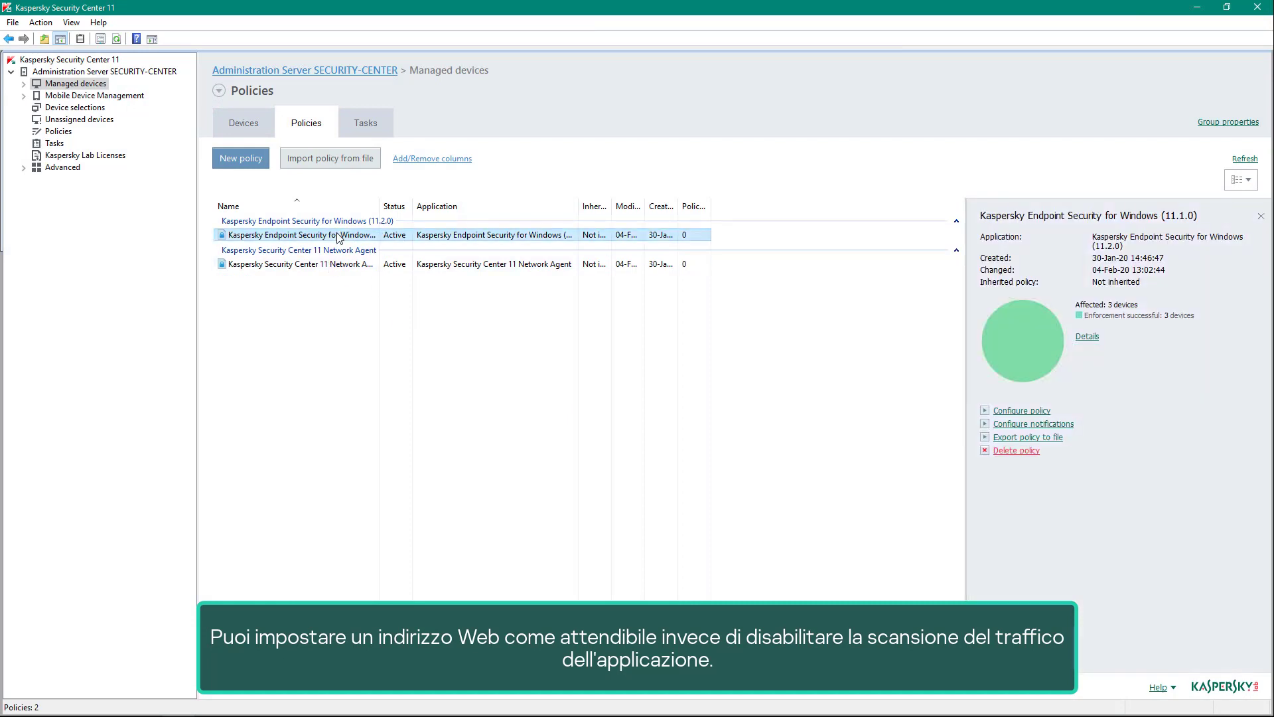
pyautogui.doubleClick(340, 238)
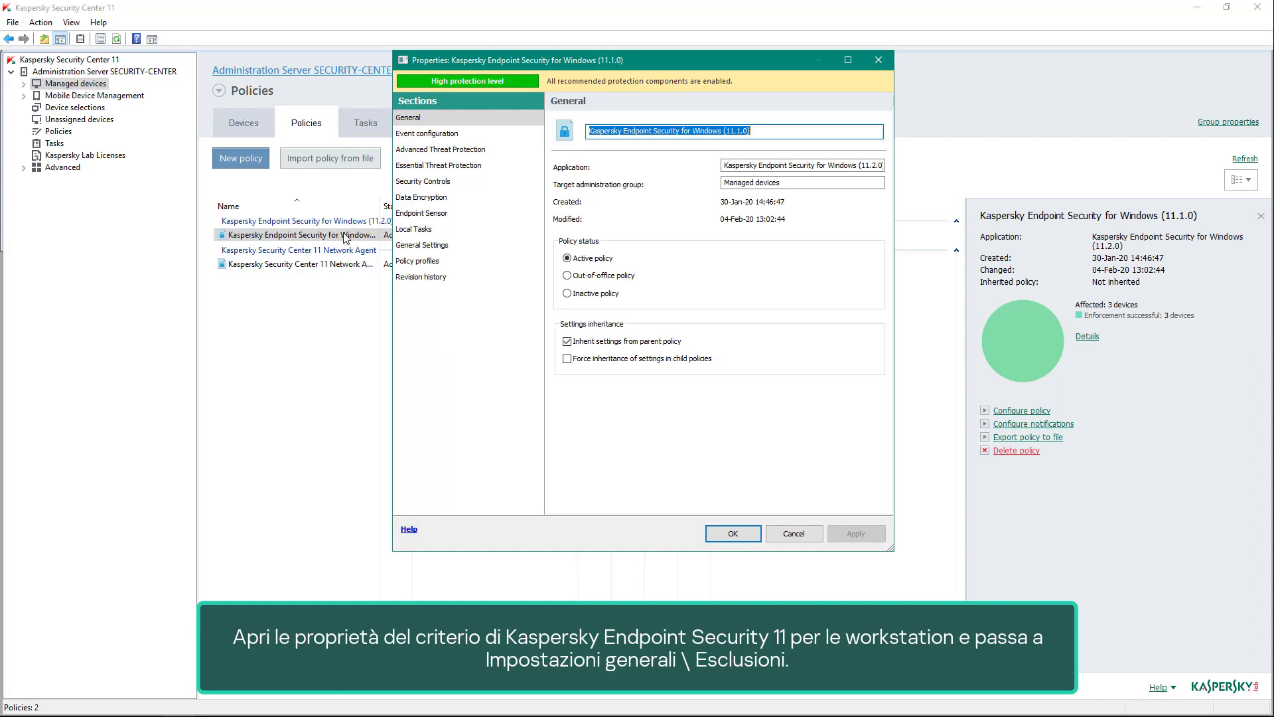
pyautogui.click(411, 246)
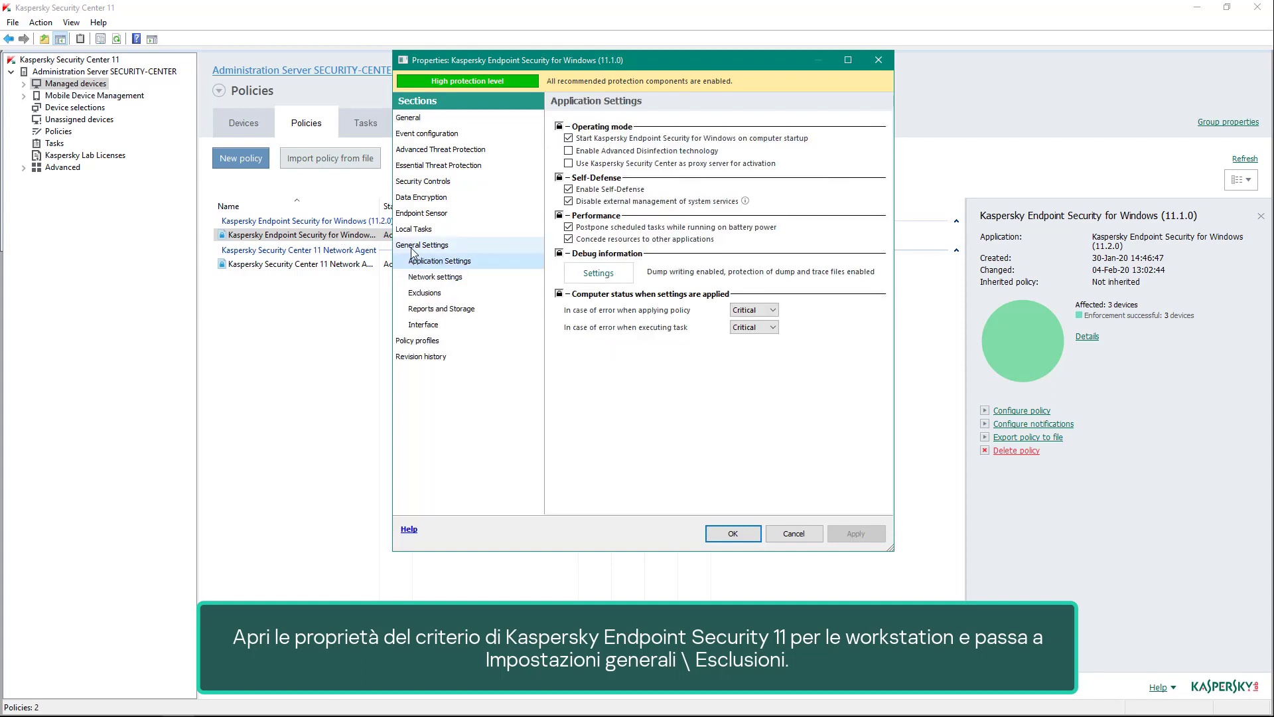
pyautogui.click(426, 296)
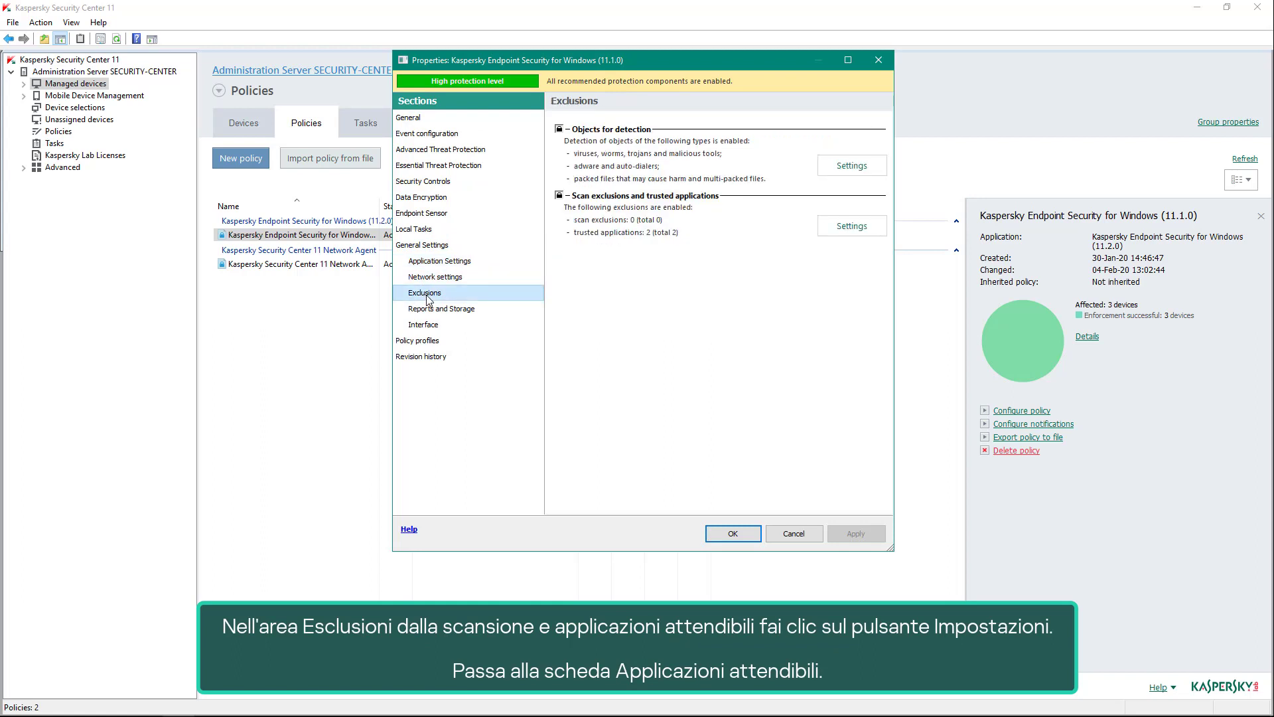
pyautogui.click(834, 234)
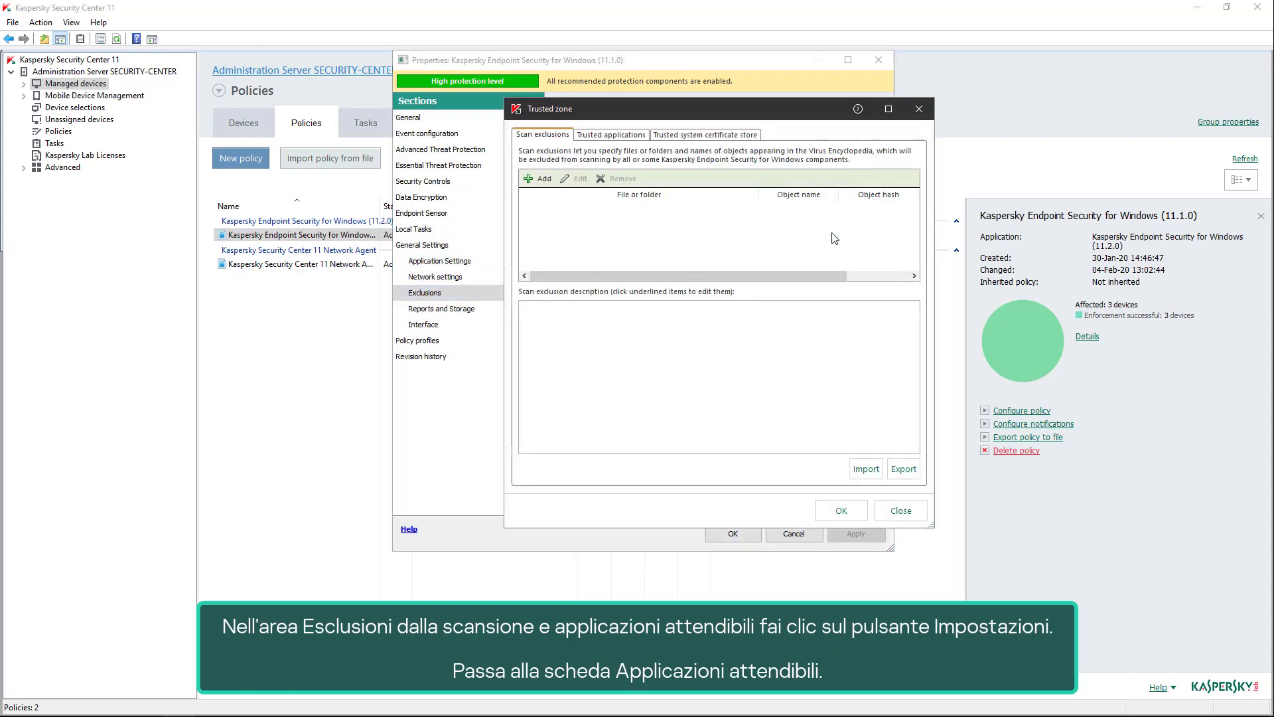
pyautogui.click(623, 136)
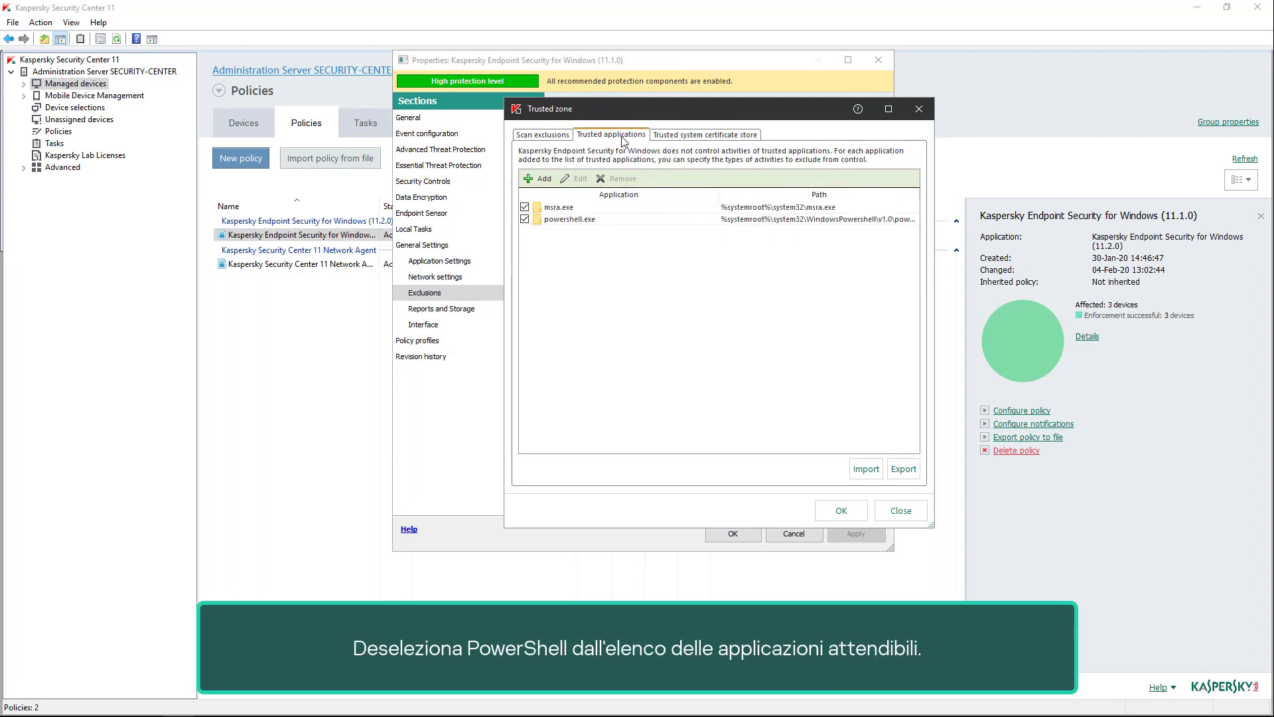
pyautogui.click(525, 219)
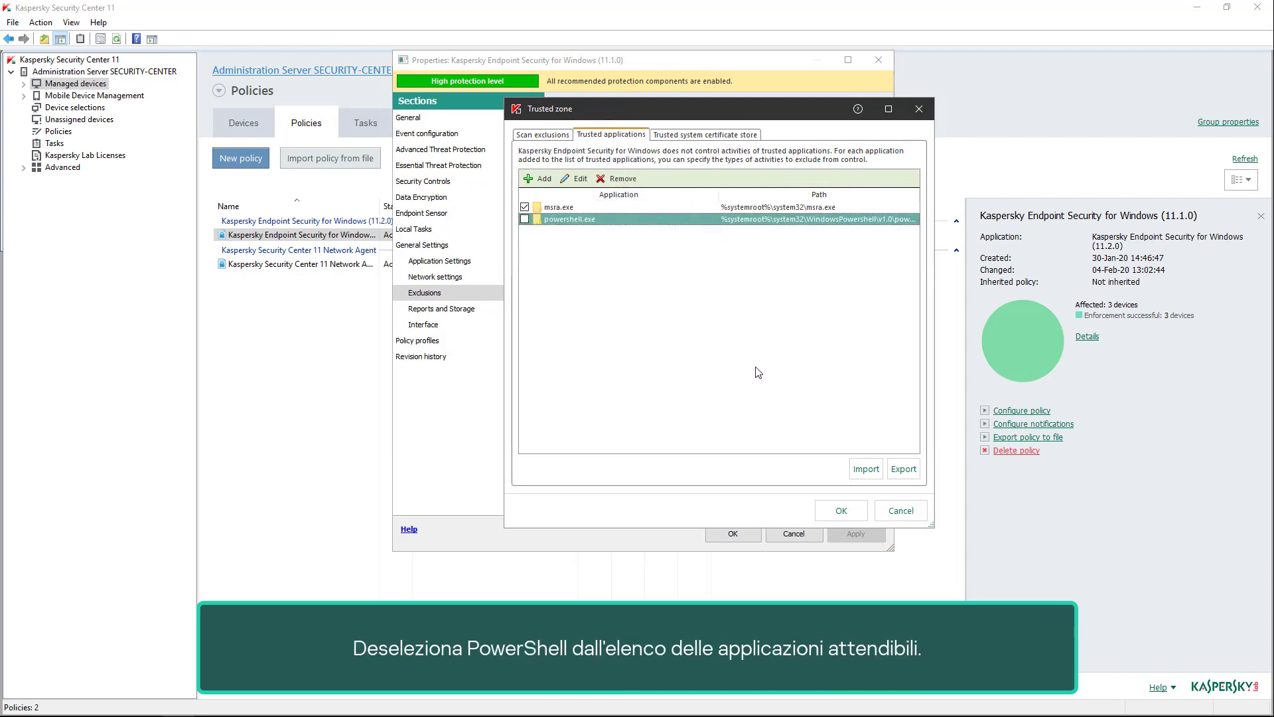
pyautogui.click(849, 512)
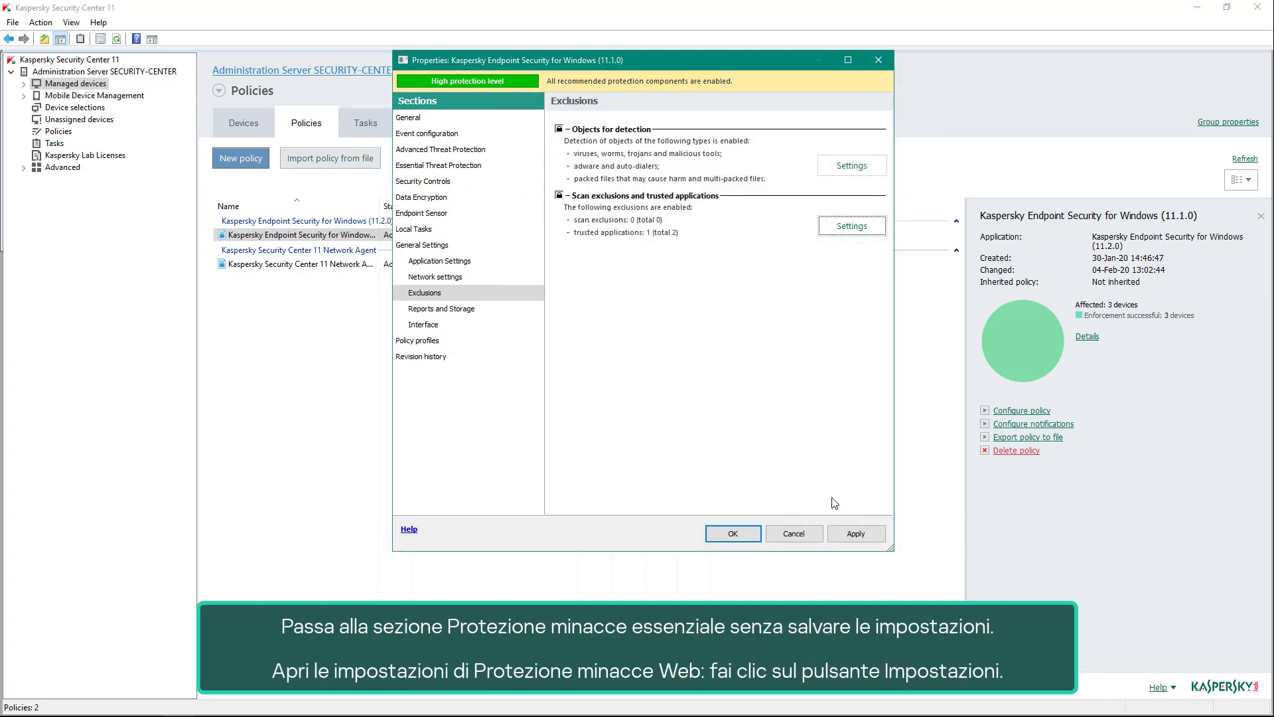
# - Open the trusted web addresses in the Web Threat Protection settings of the Endpoint Security policy
pyautogui.click(476, 169)
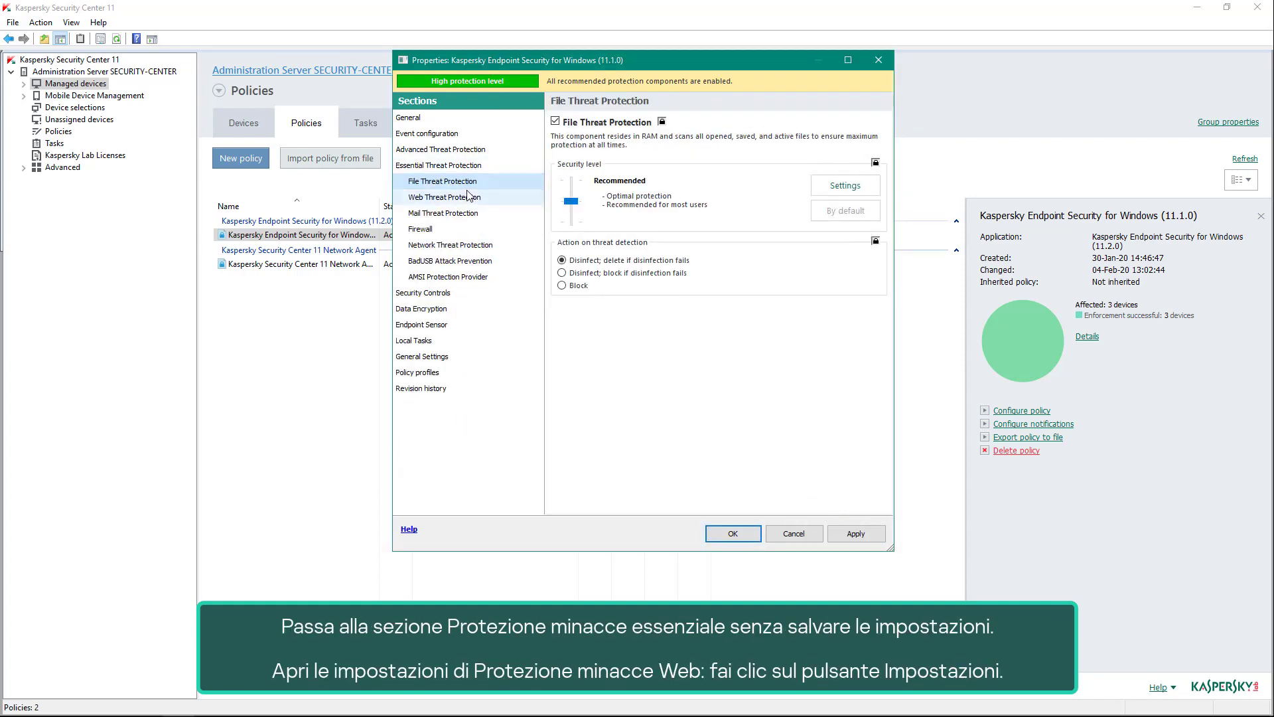
pyautogui.click(468, 196)
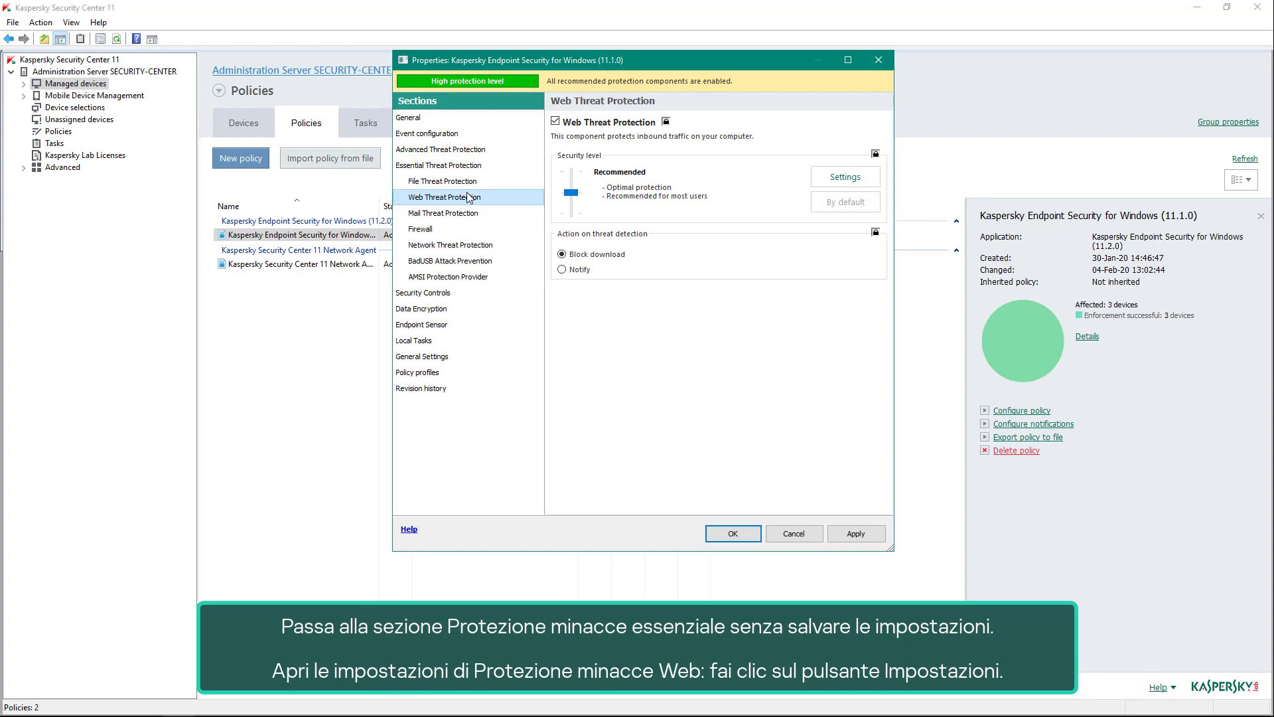
pyautogui.click(827, 185)
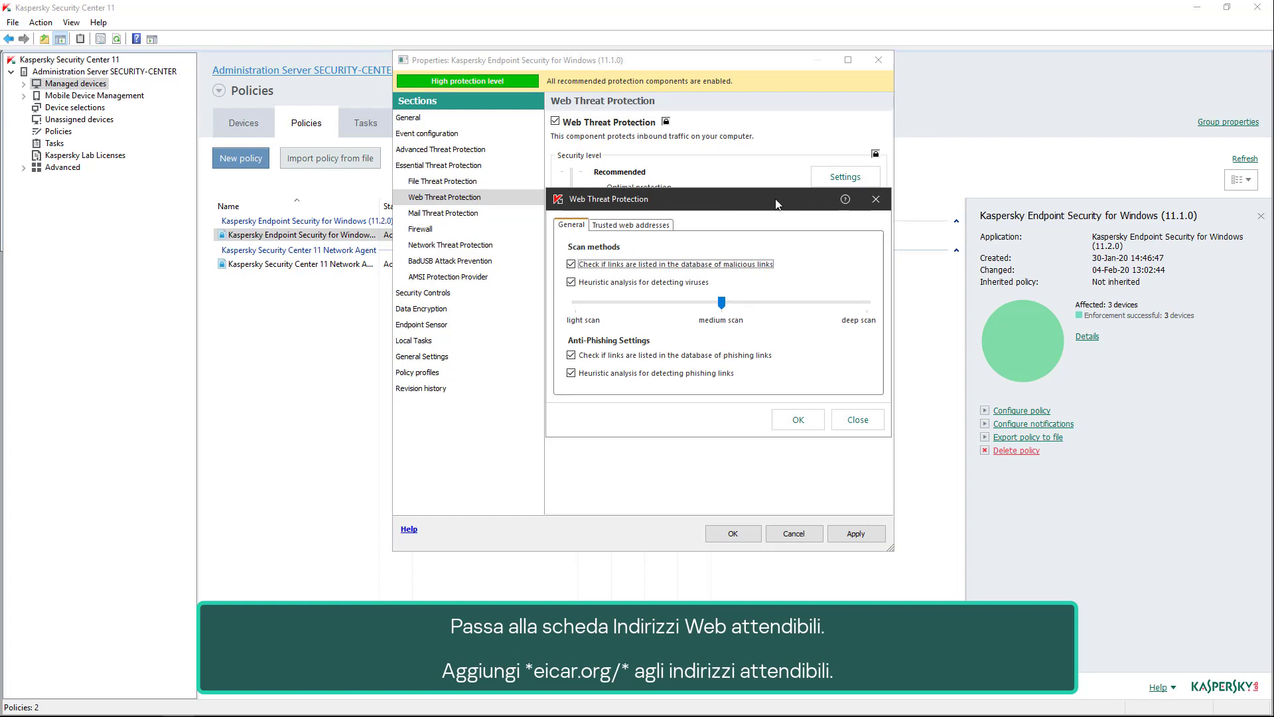
pyautogui.click(664, 226)
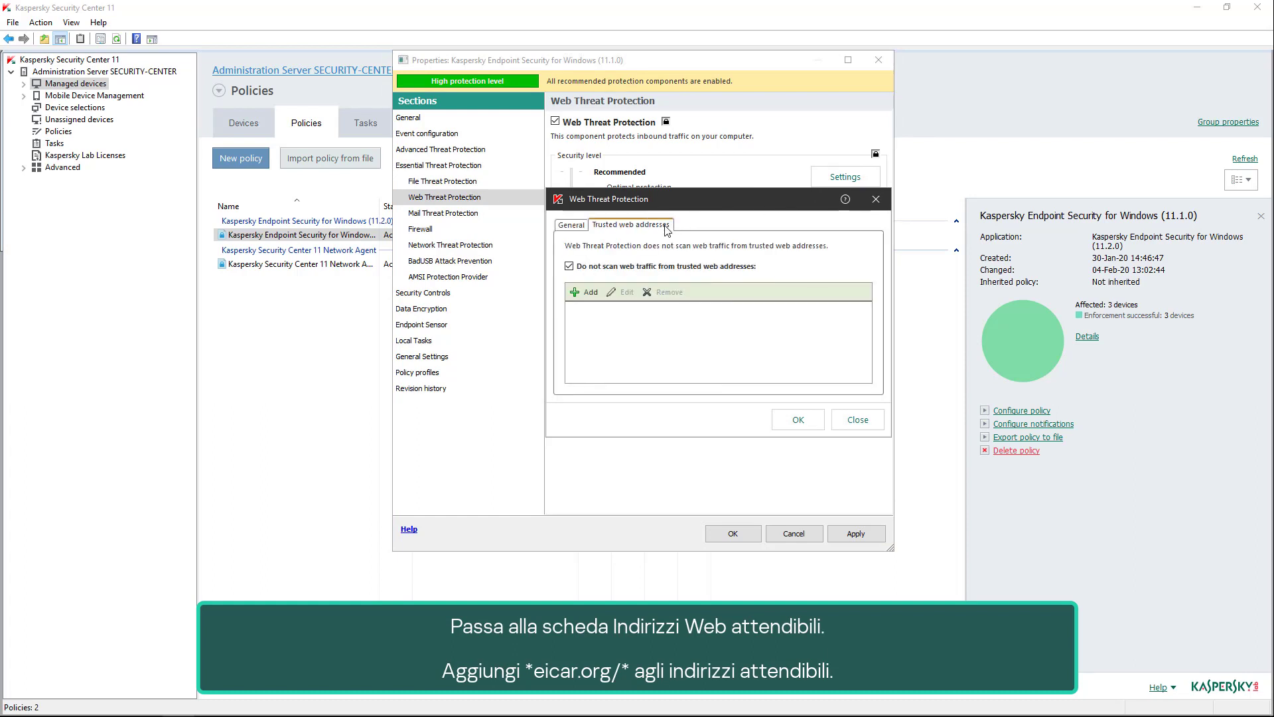
# - Add the web address mask *.eicar.org/* to the trusted web addresses
pyautogui.click(593, 292)
pyautogui.write('*')
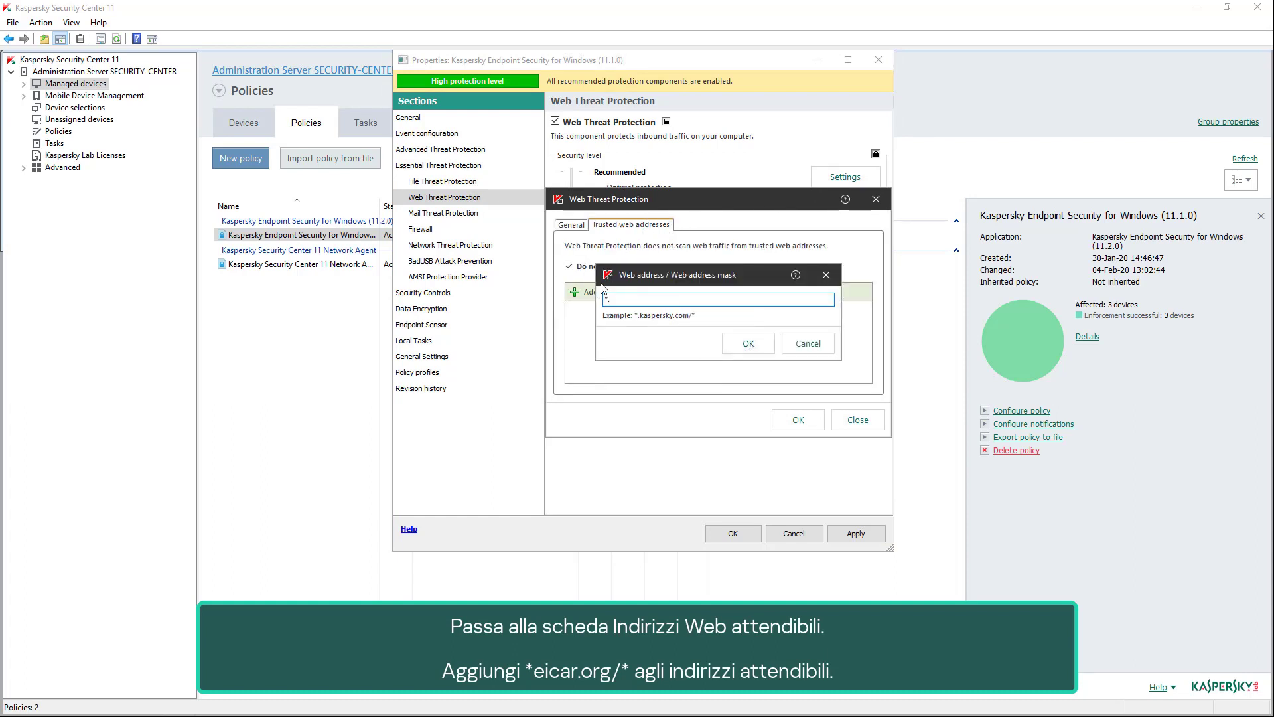
pyautogui.write('.eicar.org/*')
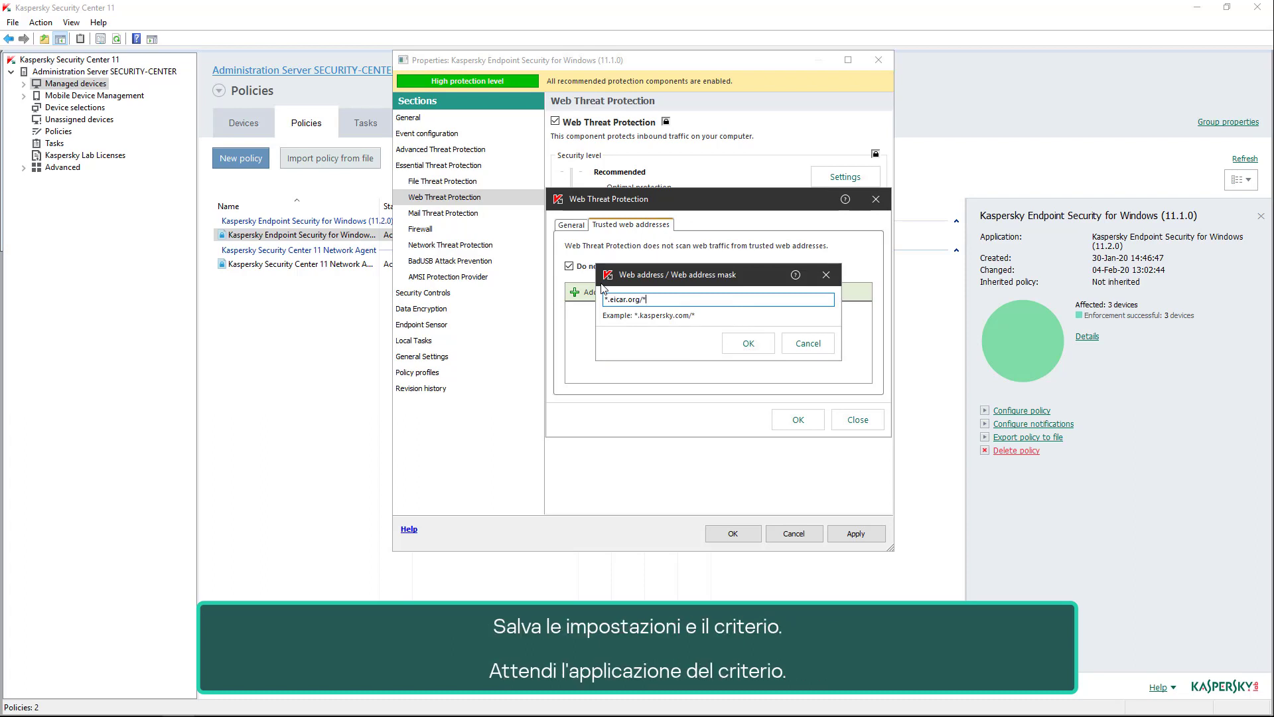
pyautogui.click(748, 343)
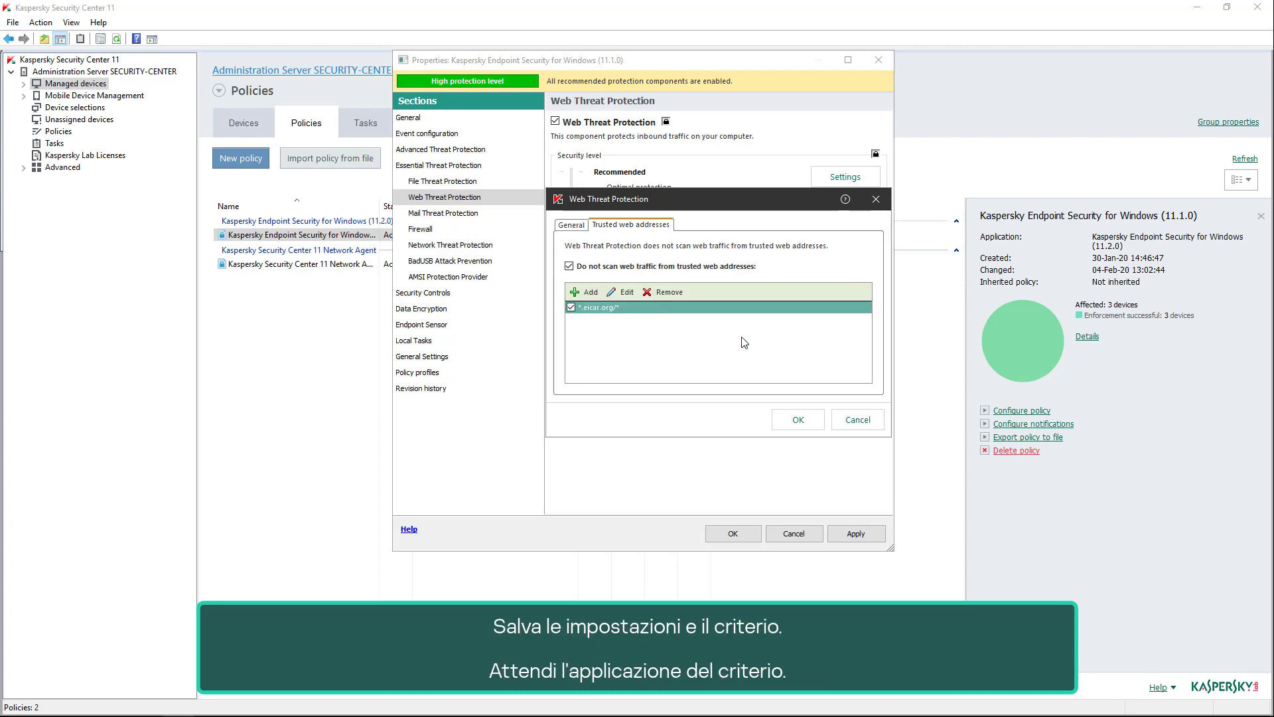
# - Accept the Web Threat Protection settings, apply the policy changes and close the policy properties
pyautogui.click(798, 419)
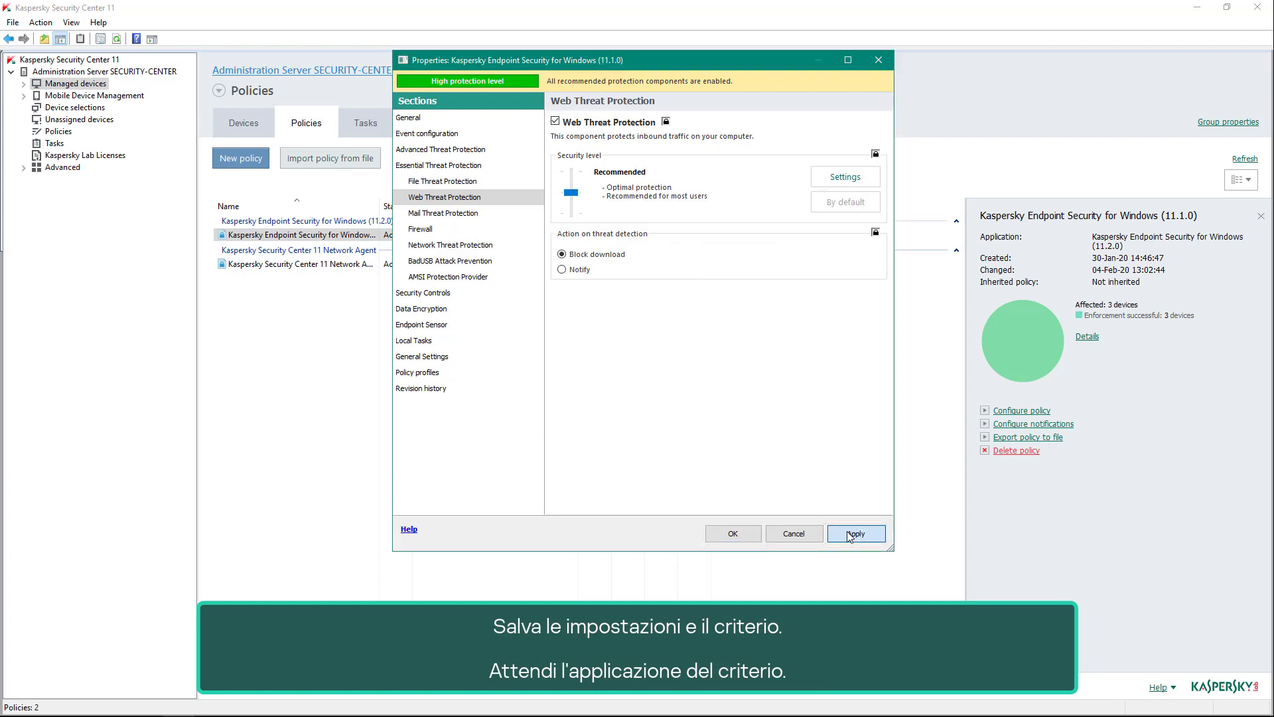
pyautogui.click(836, 535)
pyautogui.click(730, 535)
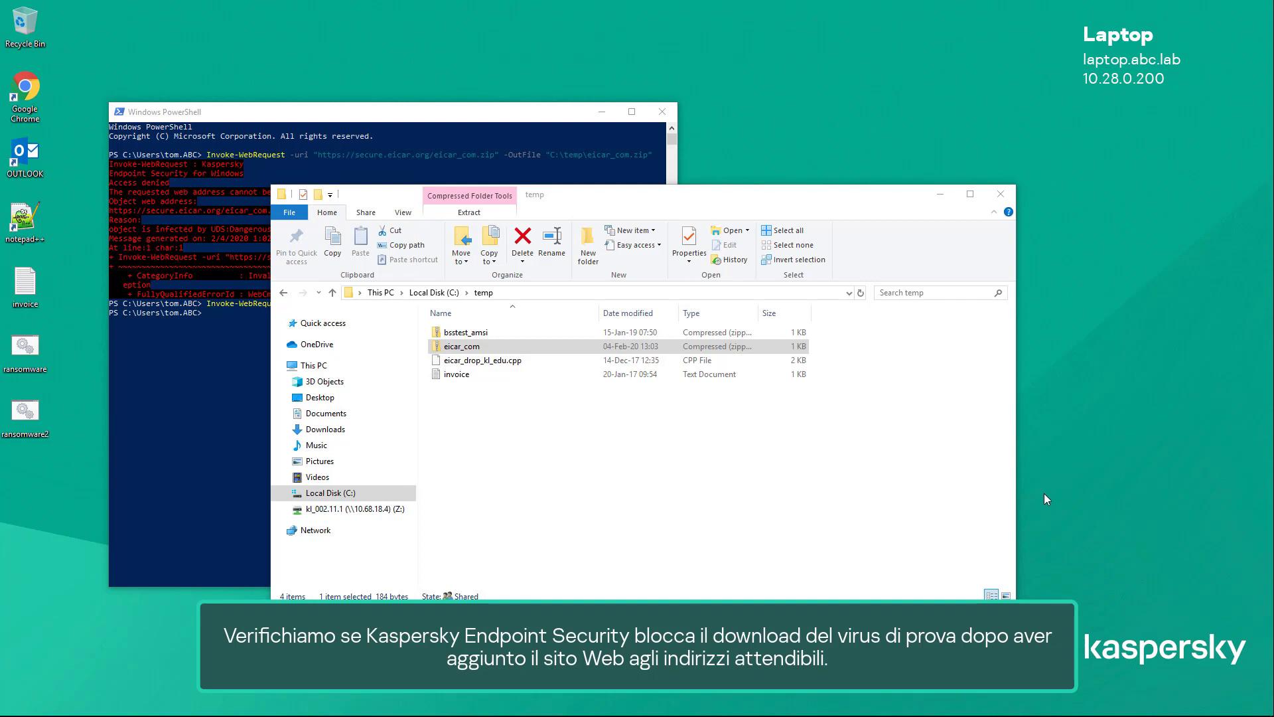
# - Switch to Windows PowerShell, rerun the previous eicar_com.zip download command, and check the C:\temp folder in File Explorer for the archive
pyautogui.click(213, 430)
pyautogui.press('Up')
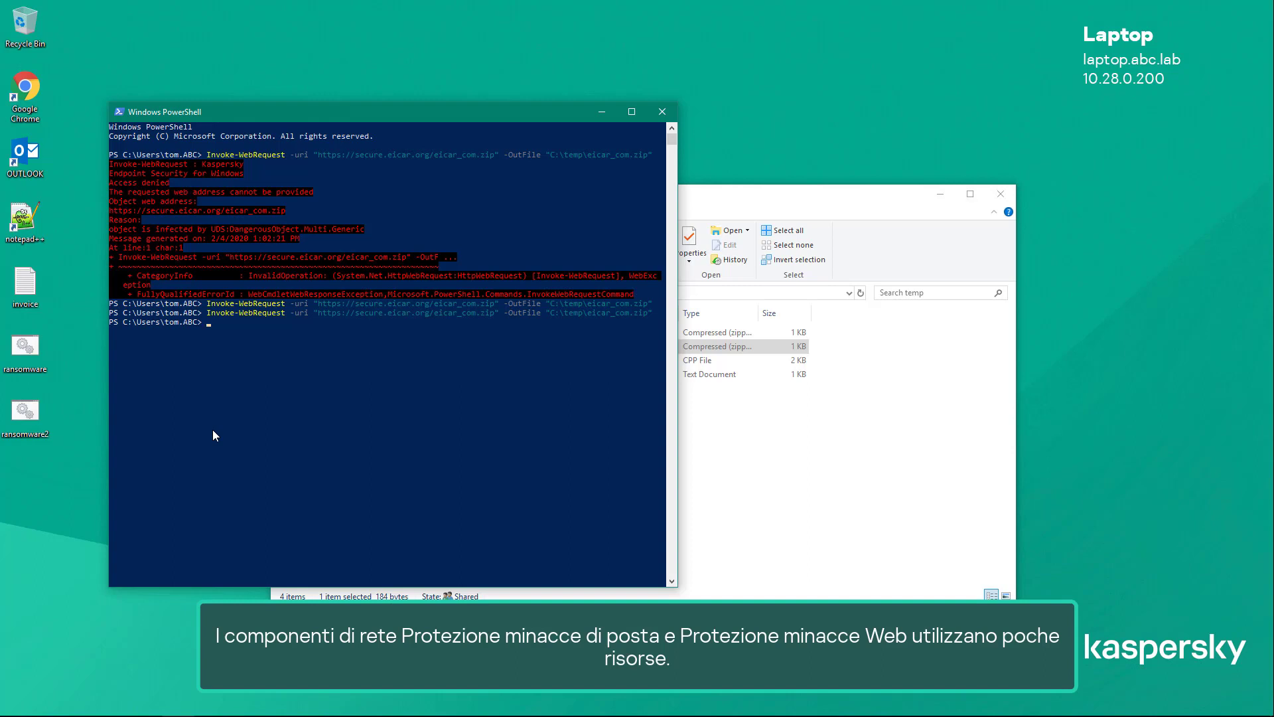
pyautogui.click(722, 443)
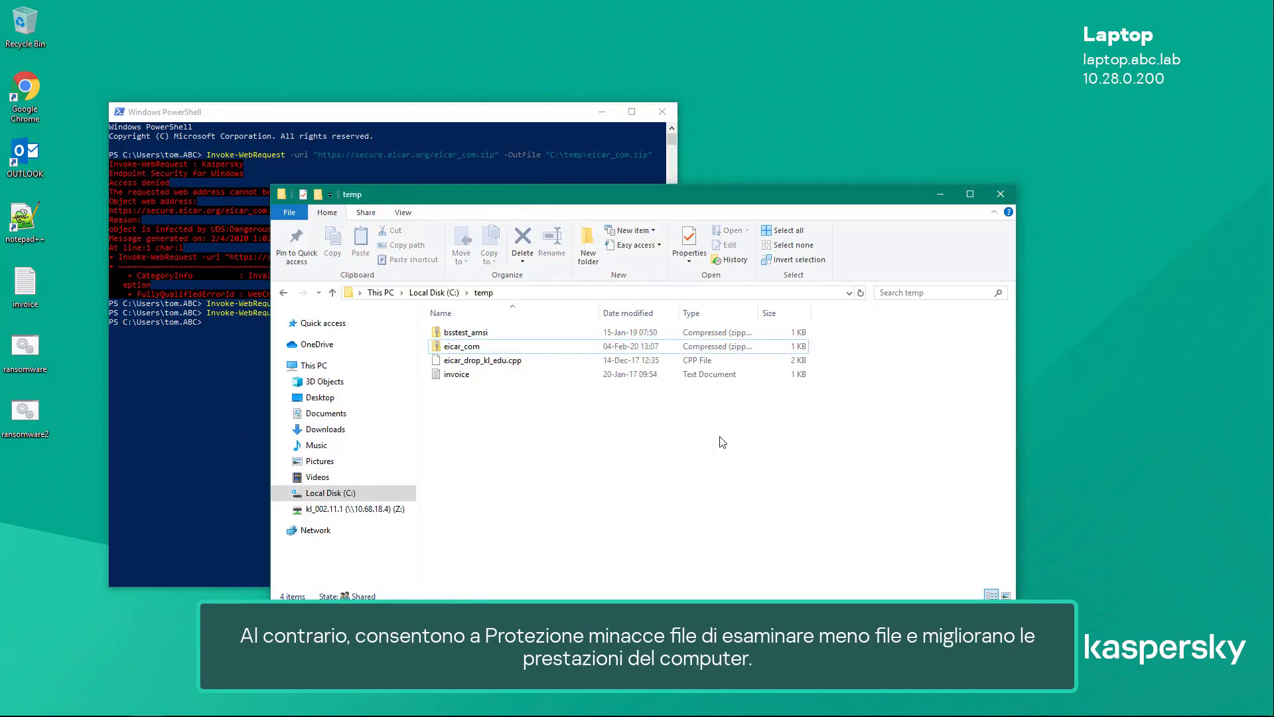